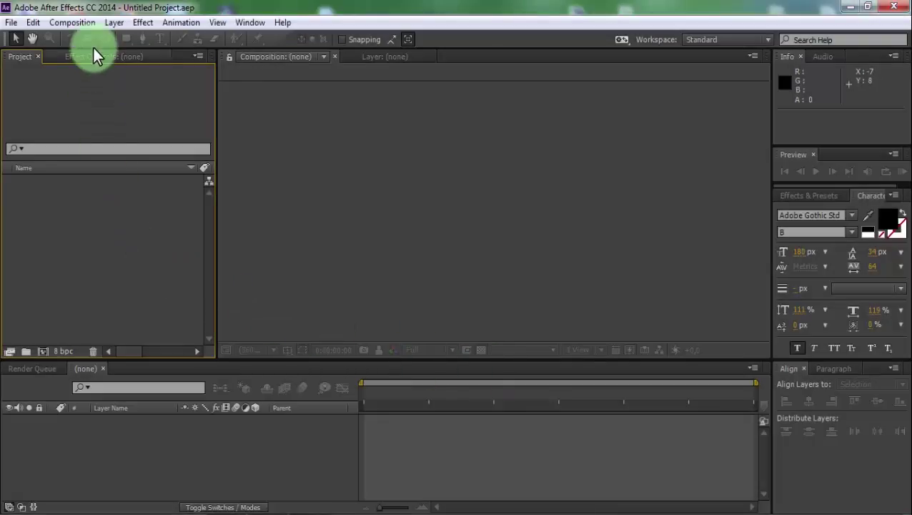
Create a new 1920×1080 composition named Motion
click(72, 22)
click(96, 37)
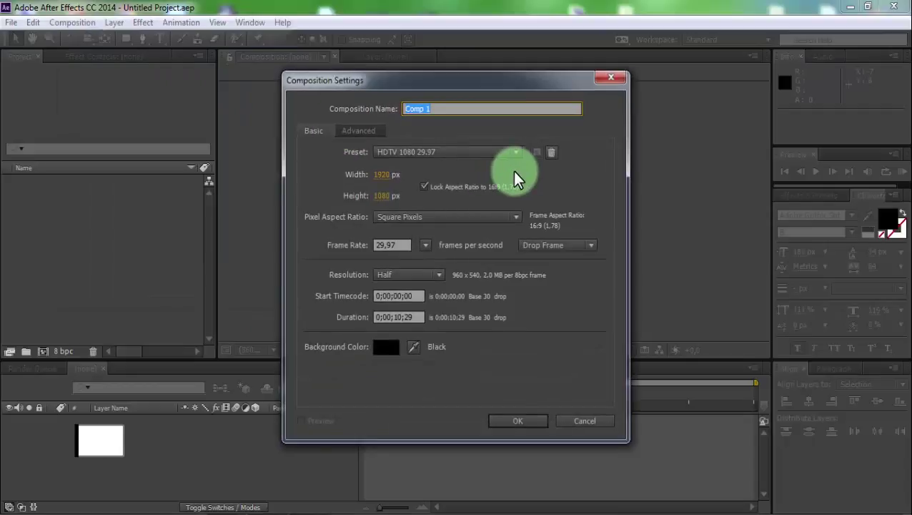
text(Motion)
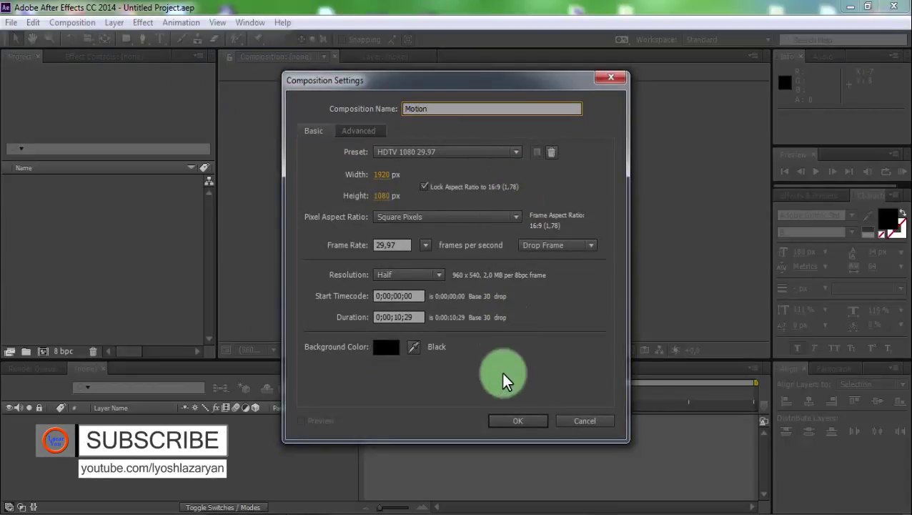
click(510, 421)
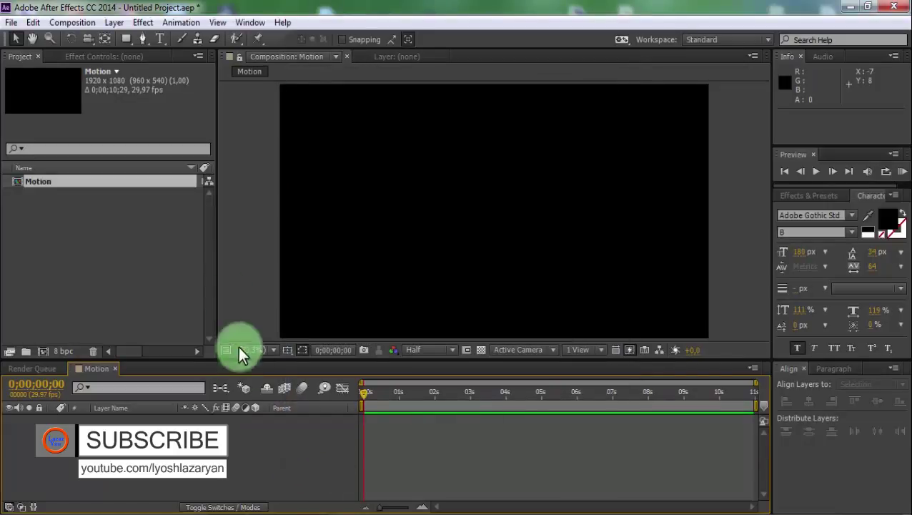
Draw a white square and centre it horizontally and vertically in the composition
click(127, 39)
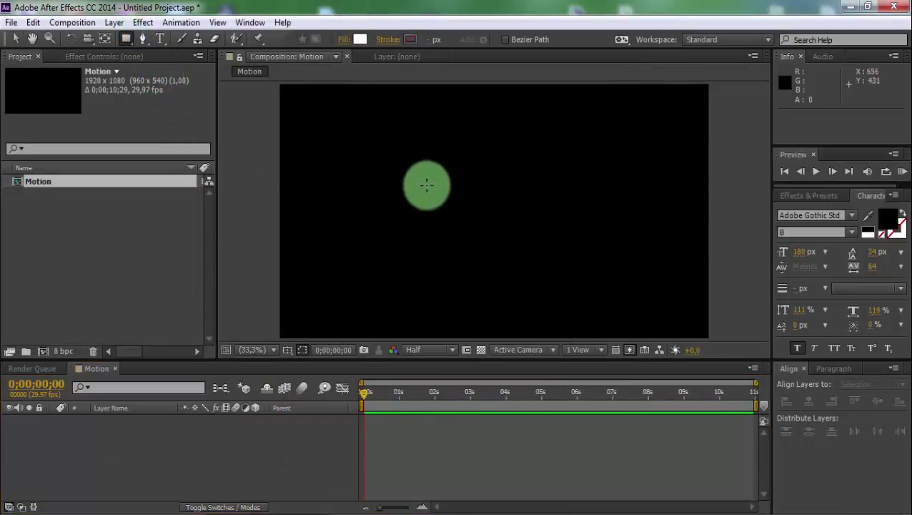
drag(427, 185, 523, 271)
click(809, 400)
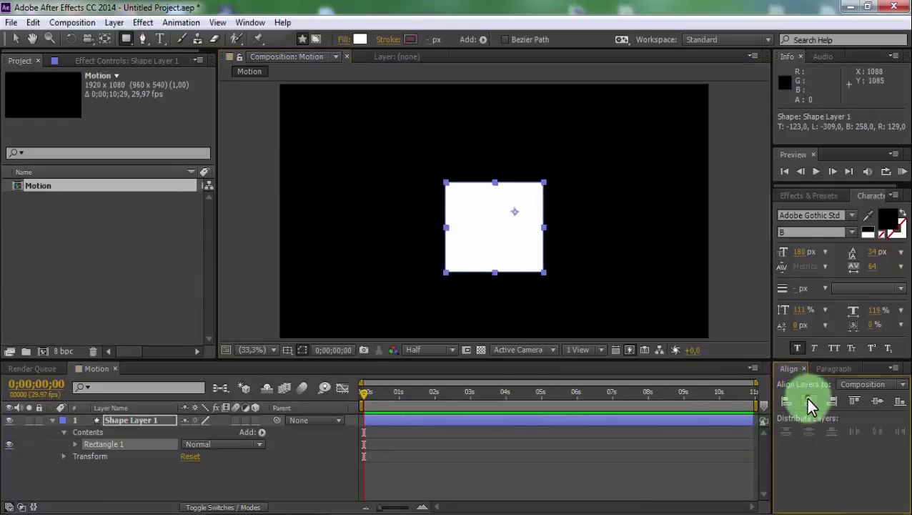
click(875, 401)
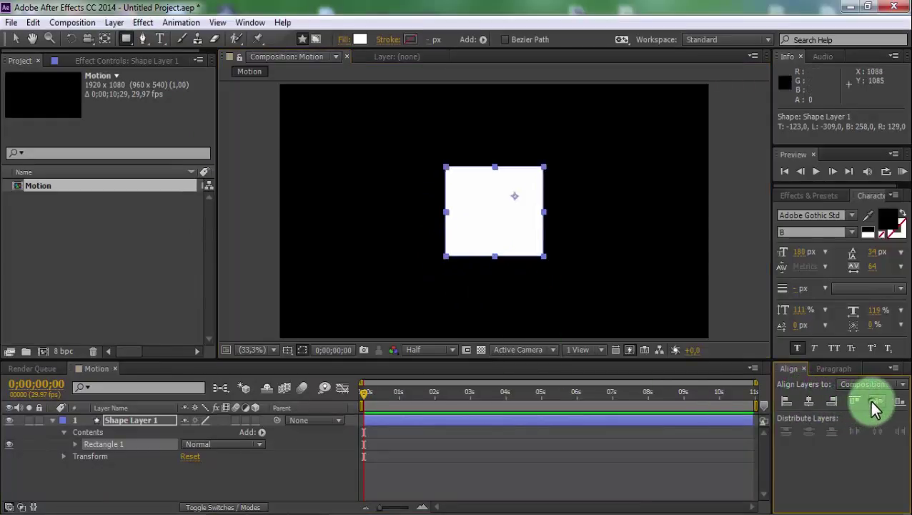
click(274, 474)
Move the square's anchor point to its centre with the Pan Behind tool
click(109, 419)
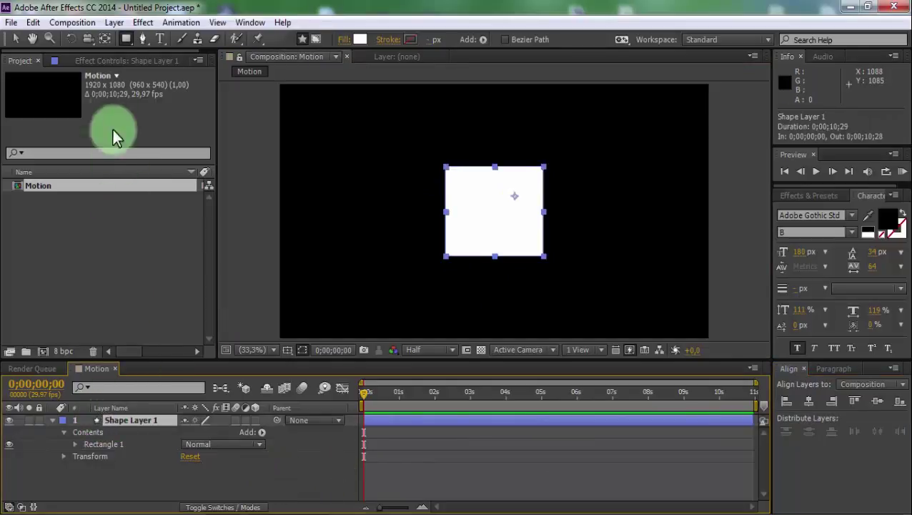
click(103, 39)
drag(514, 194, 497, 215)
click(451, 457)
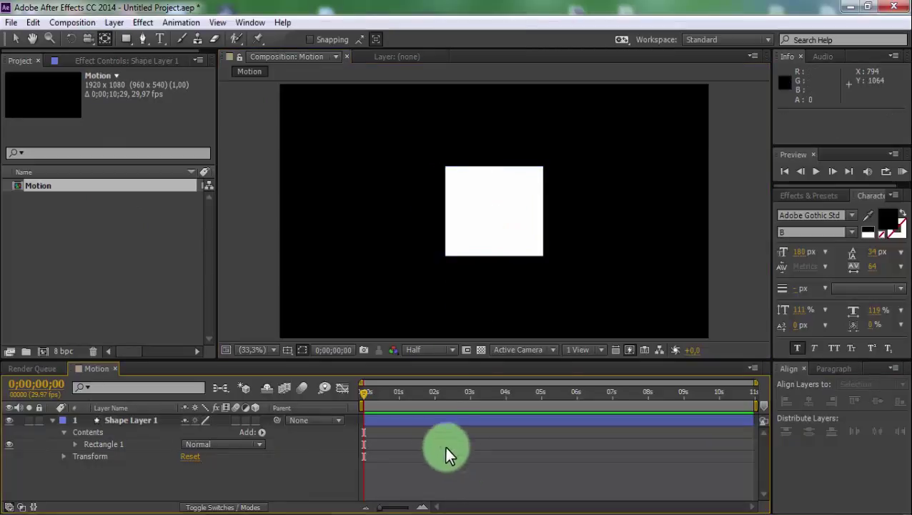
click(51, 420)
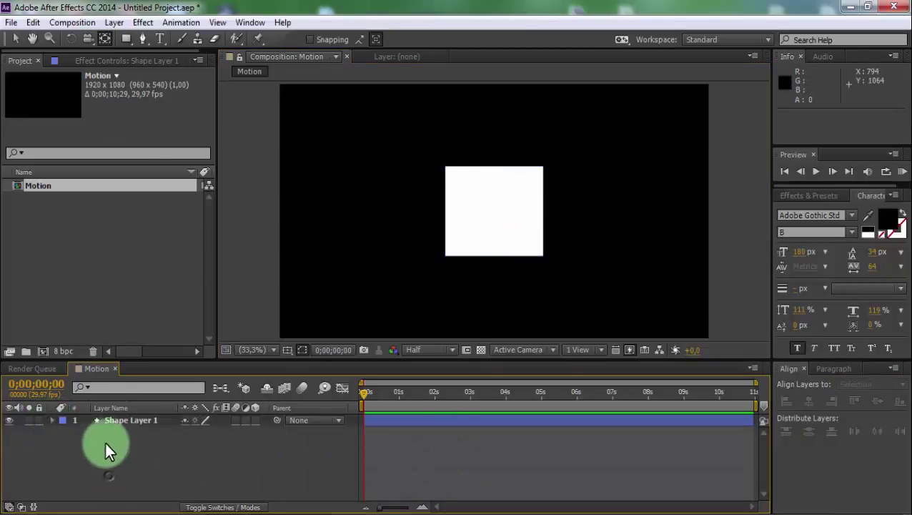
Add a text layer reading 1 and centre it in the composition
click(161, 40)
click(398, 202)
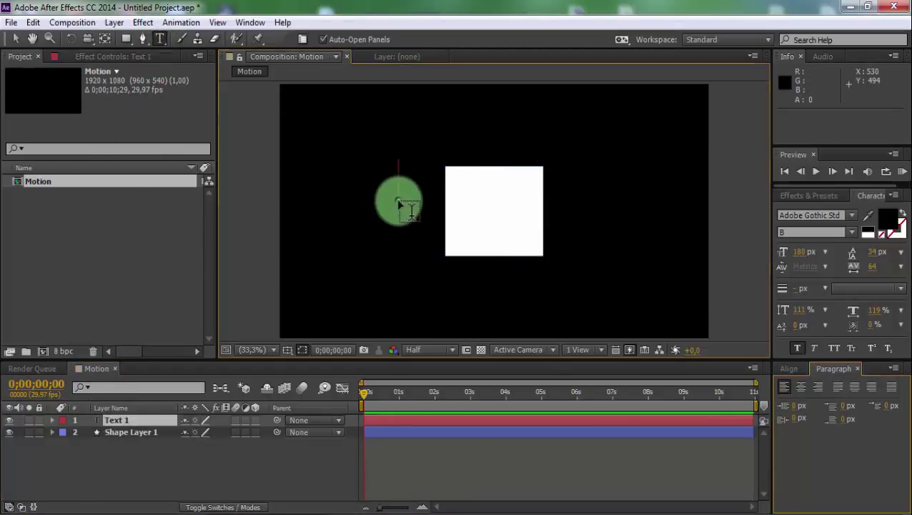
text(1)
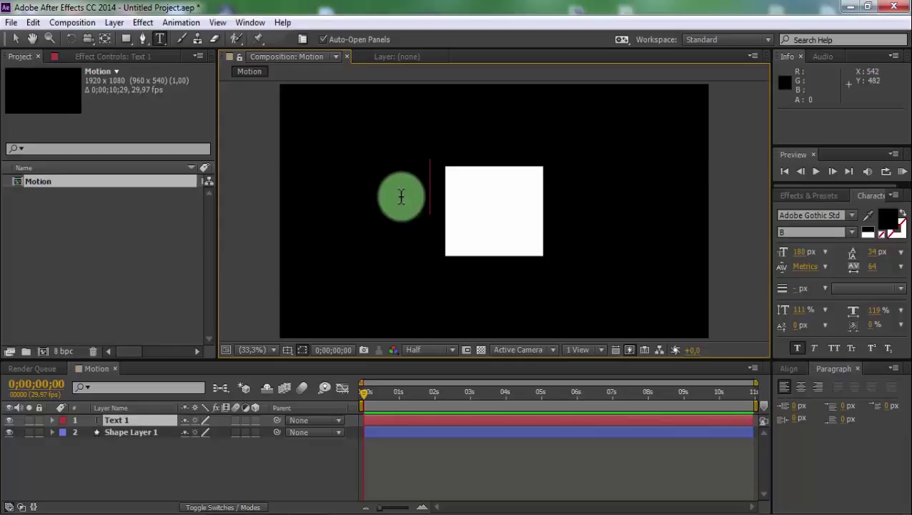
drag(407, 196, 504, 231)
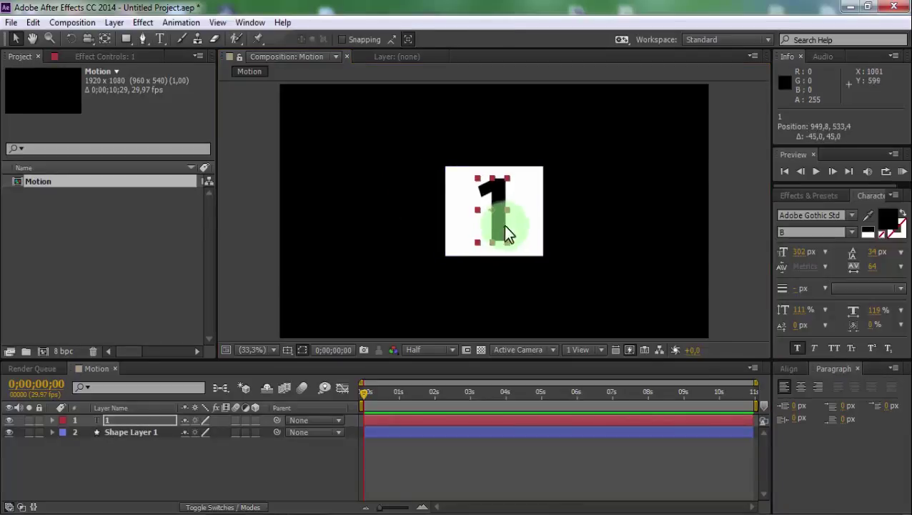
click(789, 368)
click(808, 401)
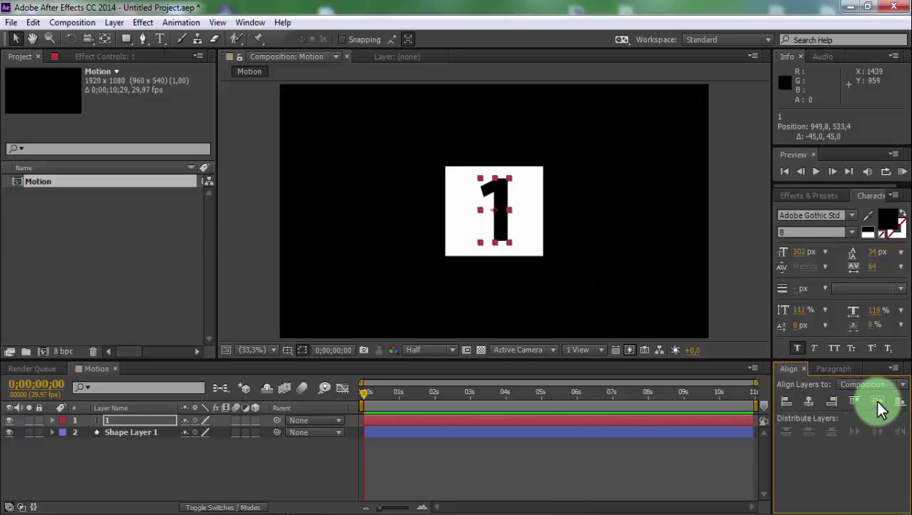
click(878, 403)
click(645, 476)
Import Festival of Colors.avi, add it to the composition, and scale it to 228%
click(68, 238)
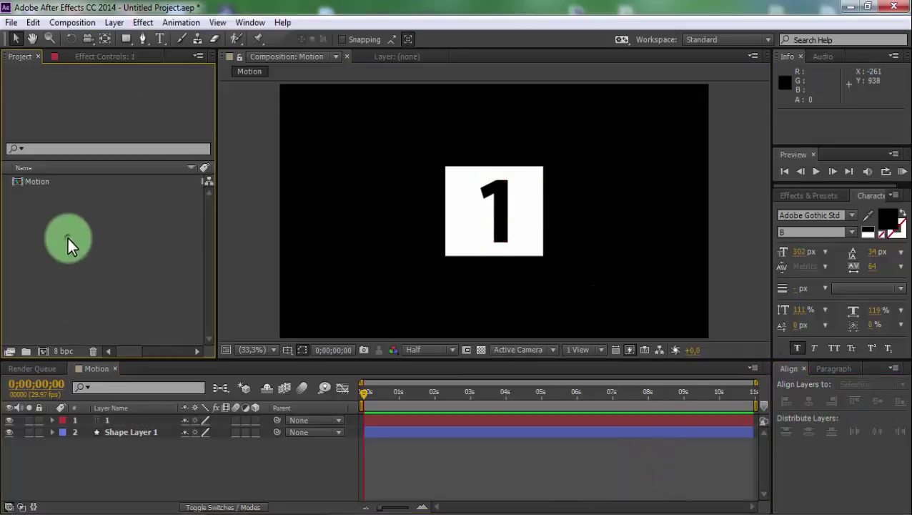
click(156, 132)
click(342, 416)
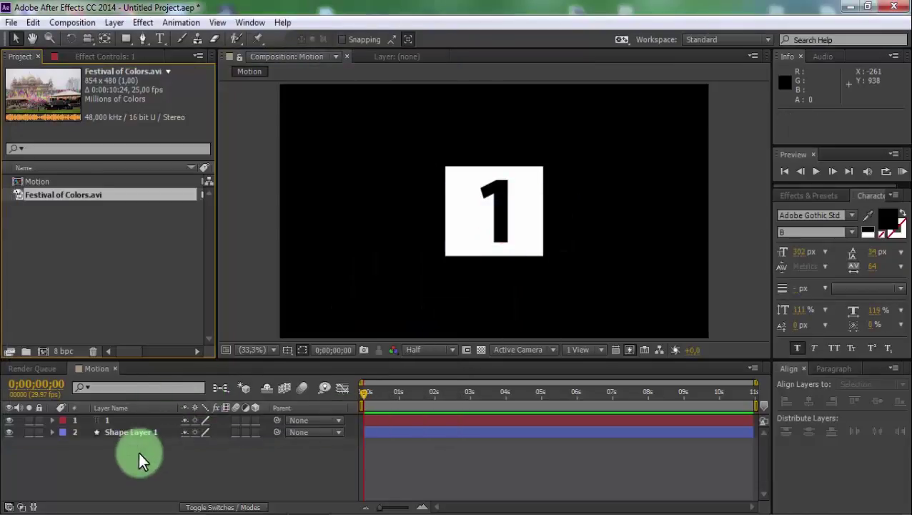
drag(46, 219, 86, 443)
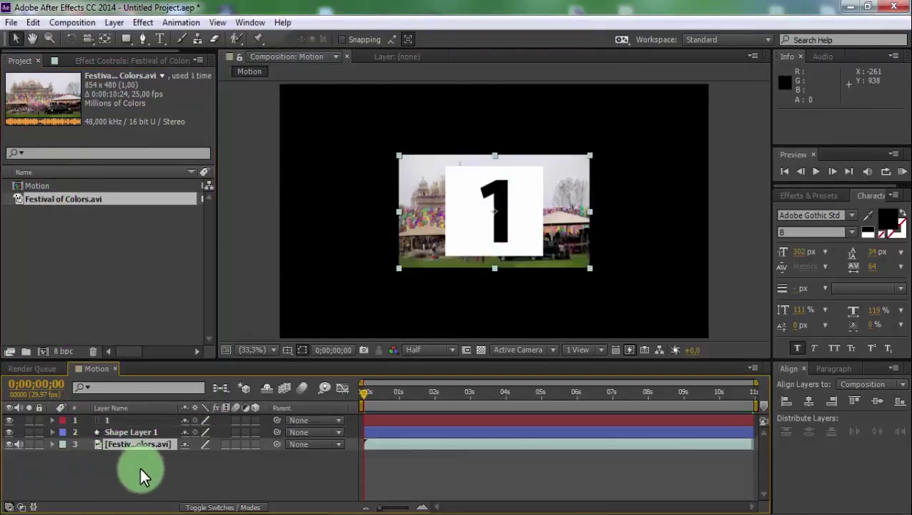
key(s)
drag(212, 459, 301, 448)
click(261, 481)
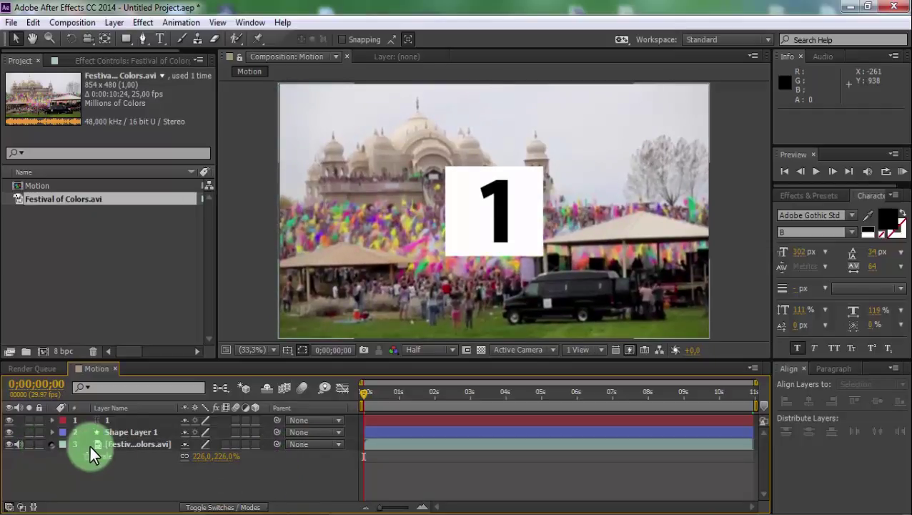
Place the video above the white square and set its track matte to Alpha Matte from the 1 text
drag(121, 444, 124, 430)
click(117, 468)
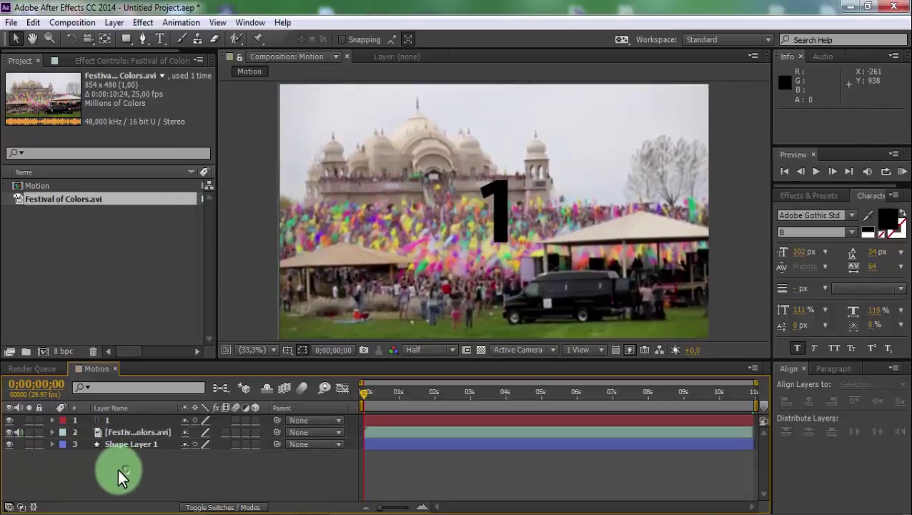
click(112, 432)
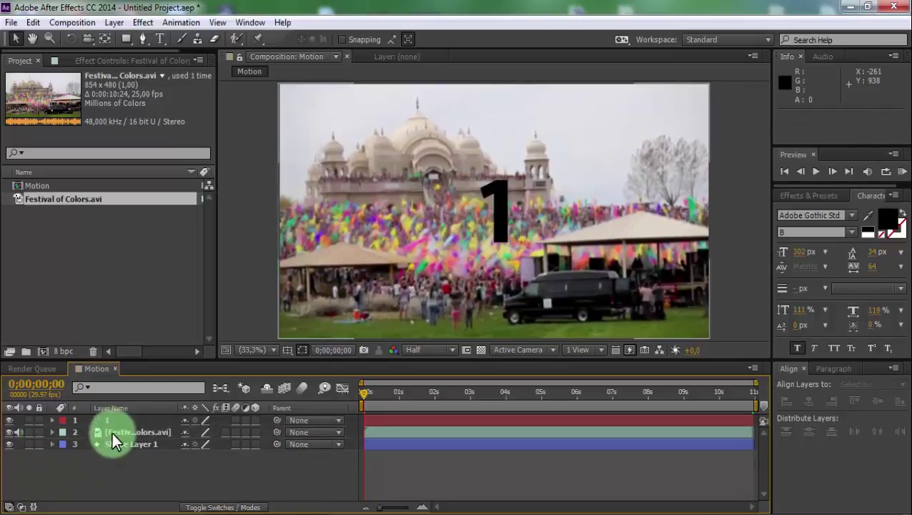
click(222, 508)
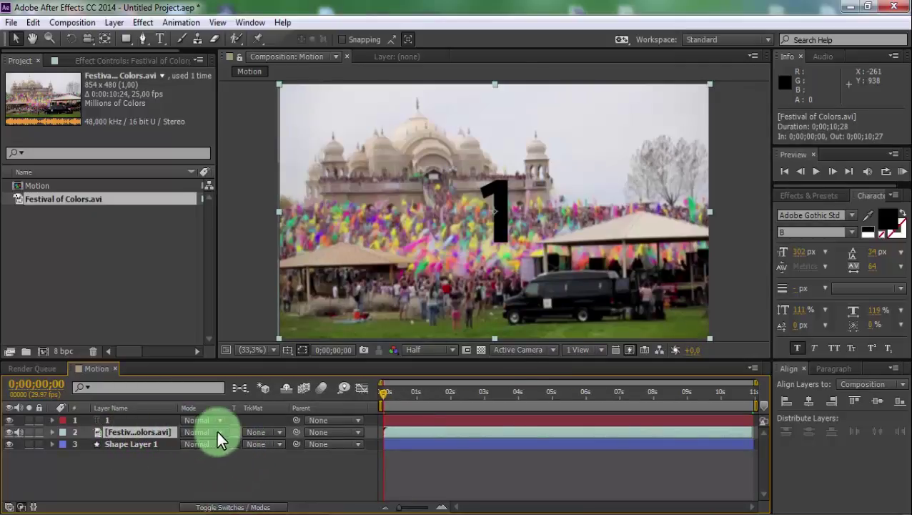
click(247, 432)
click(275, 371)
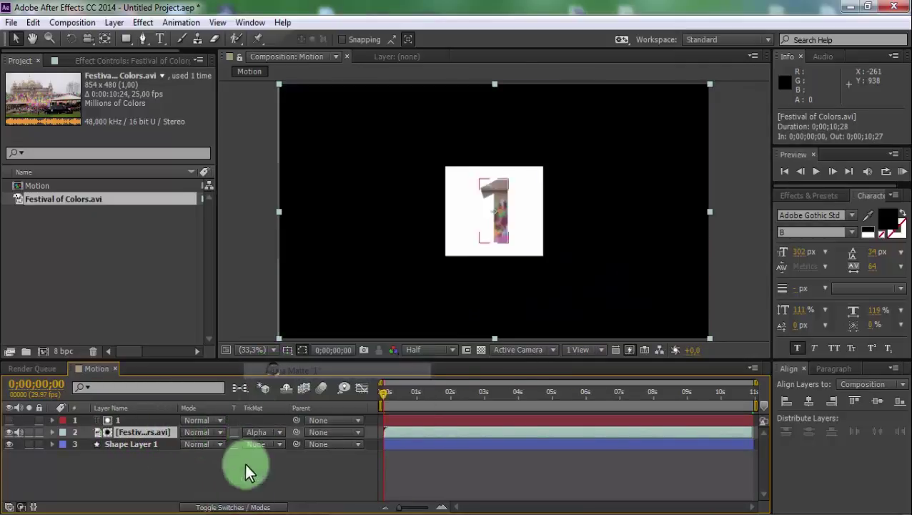
click(240, 481)
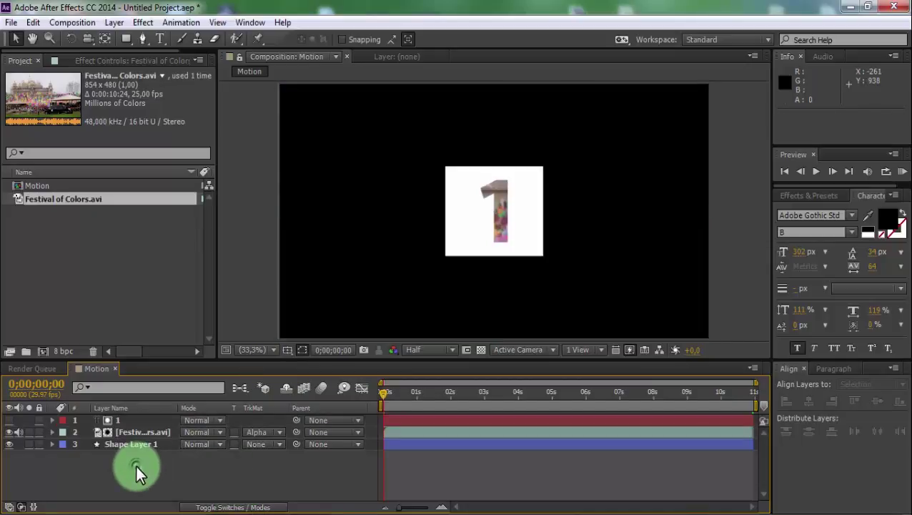
click(103, 446)
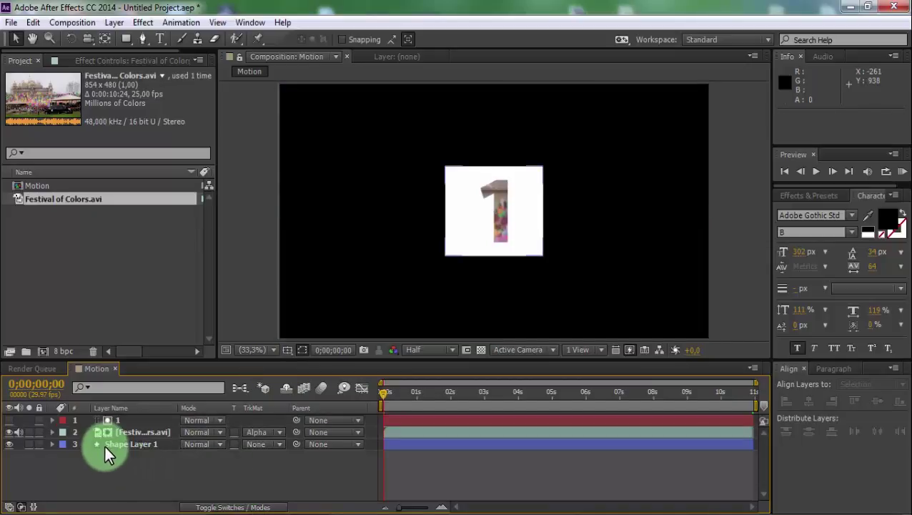
click(107, 443)
Duplicate Shape Layer 1 twice and set a Scale keyframe on the original at 0;00;02;16
key(ctrl+d)
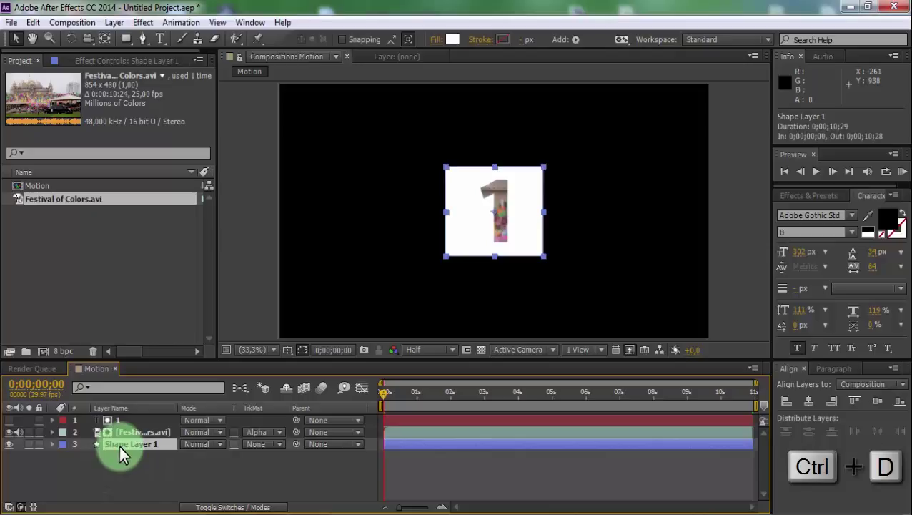
key(ctrl+d)
click(118, 456)
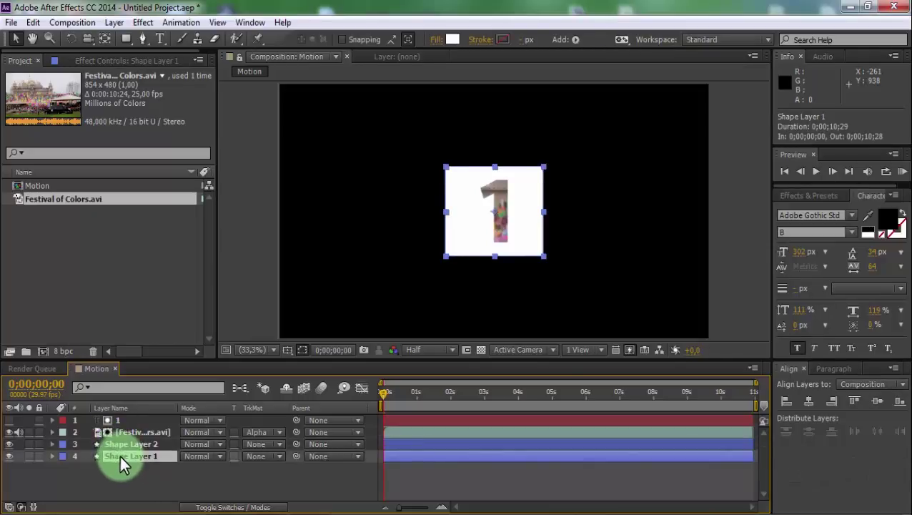
click(53, 455)
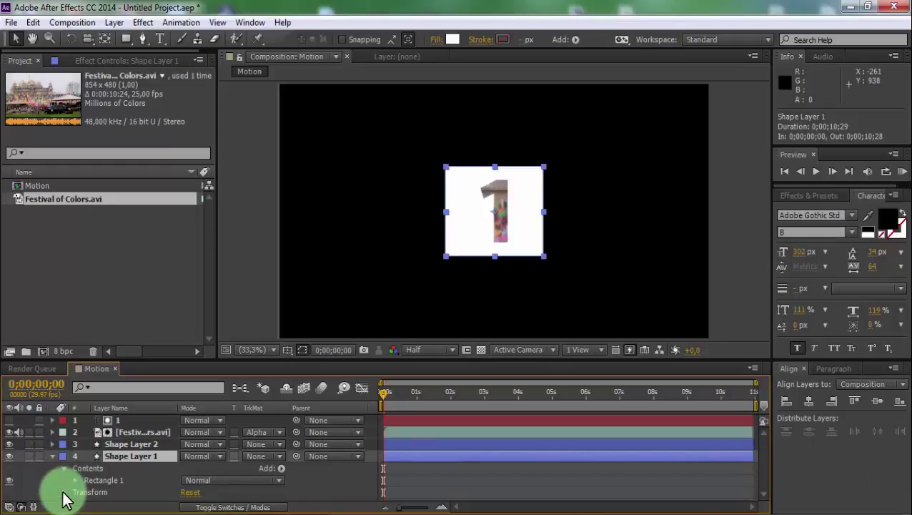
click(64, 492)
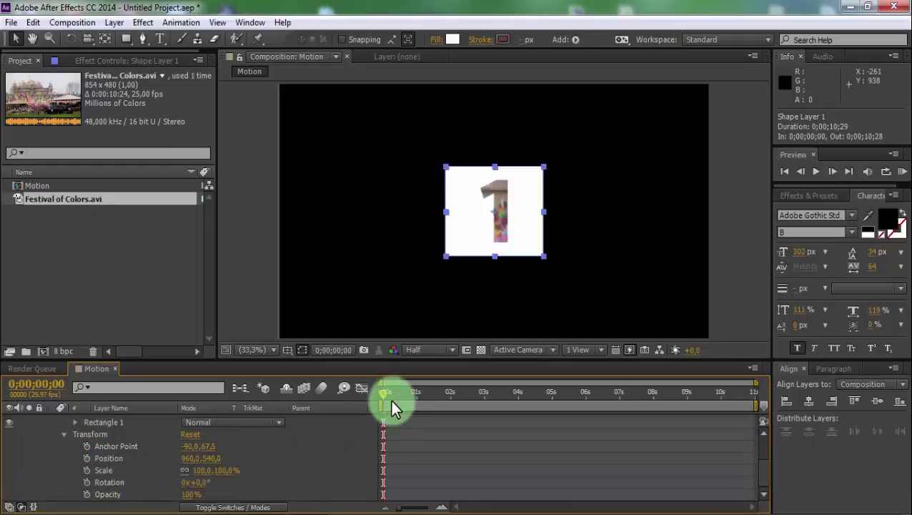
drag(390, 398, 469, 406)
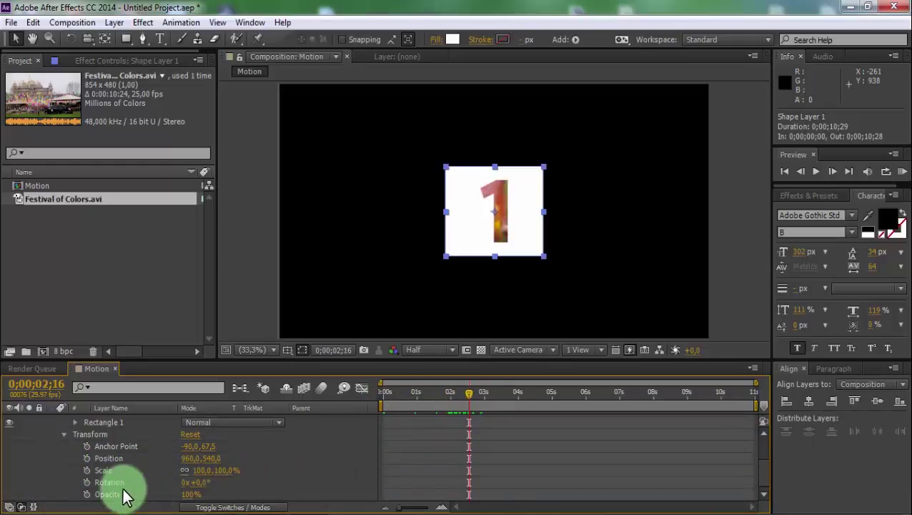
click(86, 470)
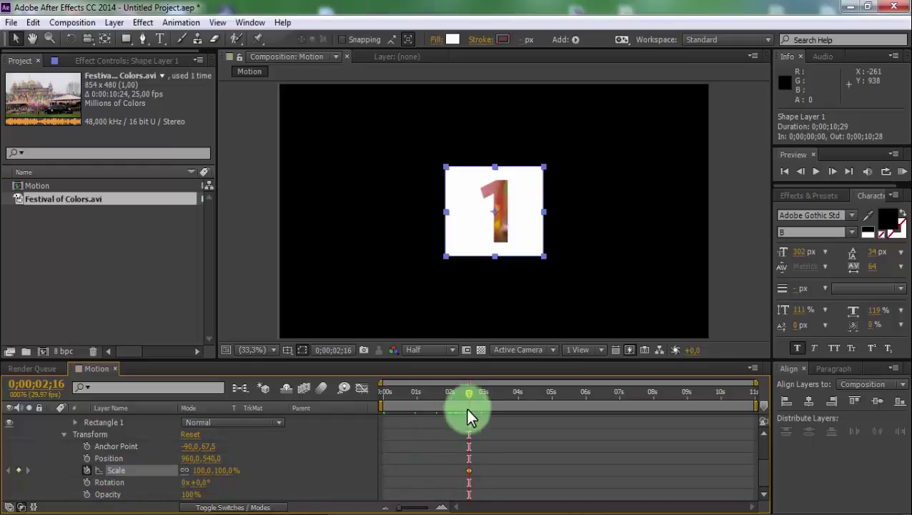
Scale the square up at a later time, then scrub the timeline to preview it
drag(466, 406, 770, 404)
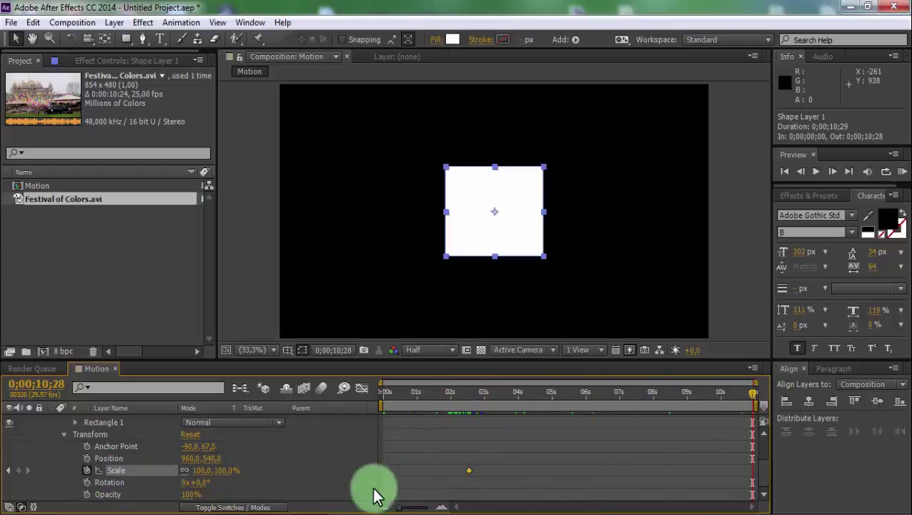
drag(228, 470, 324, 460)
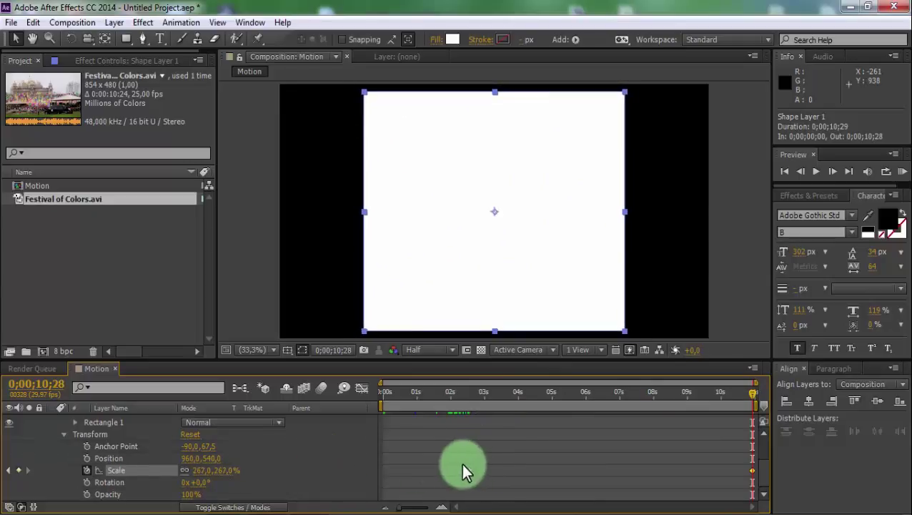
click(447, 436)
scroll(55, 443, up, 3)
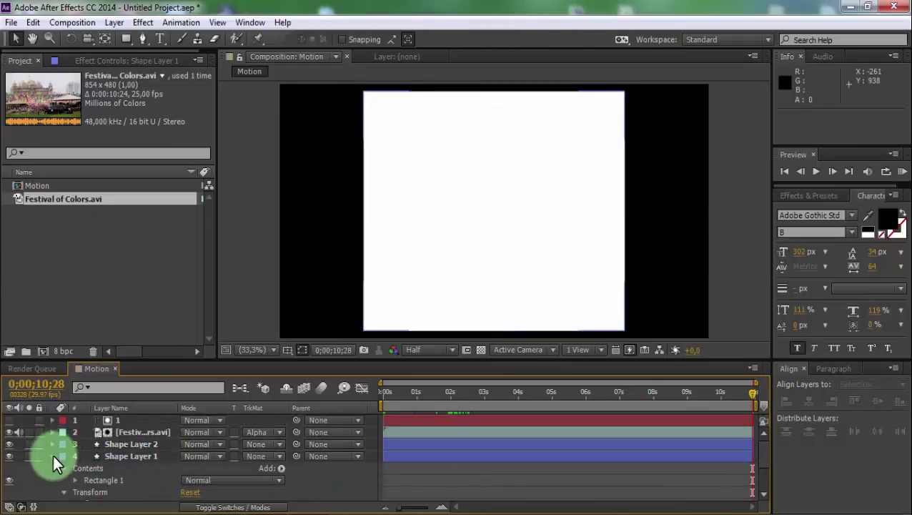
click(53, 455)
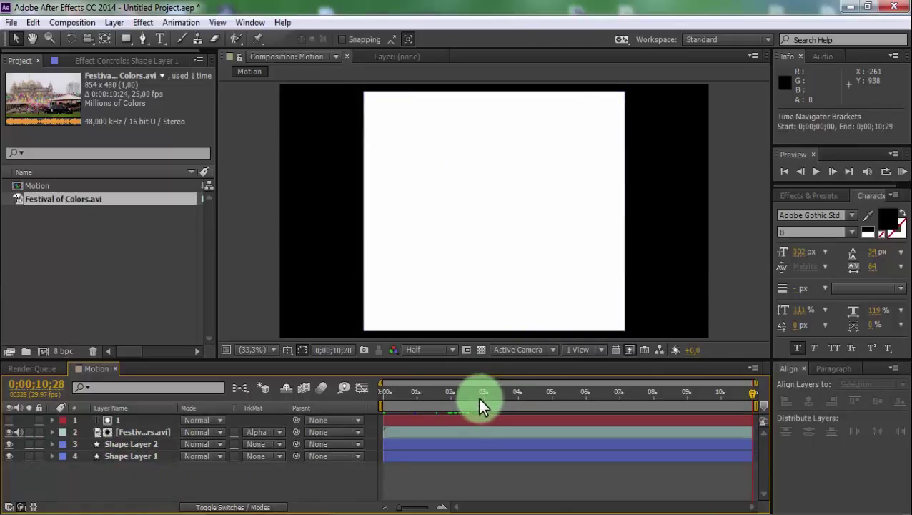
drag(477, 396, 620, 422)
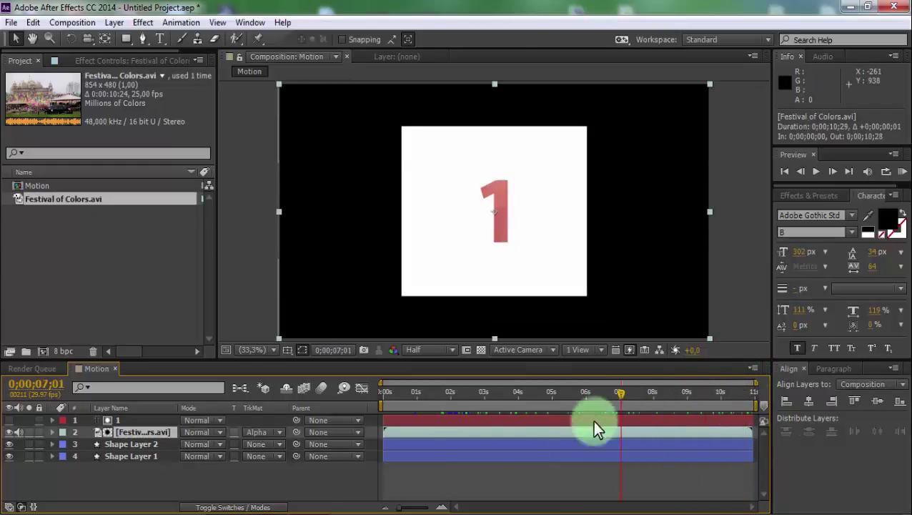
Add a new solid named BG, with its colour sampled as white from the composition
right_click(261, 474)
mouse_move(291, 324)
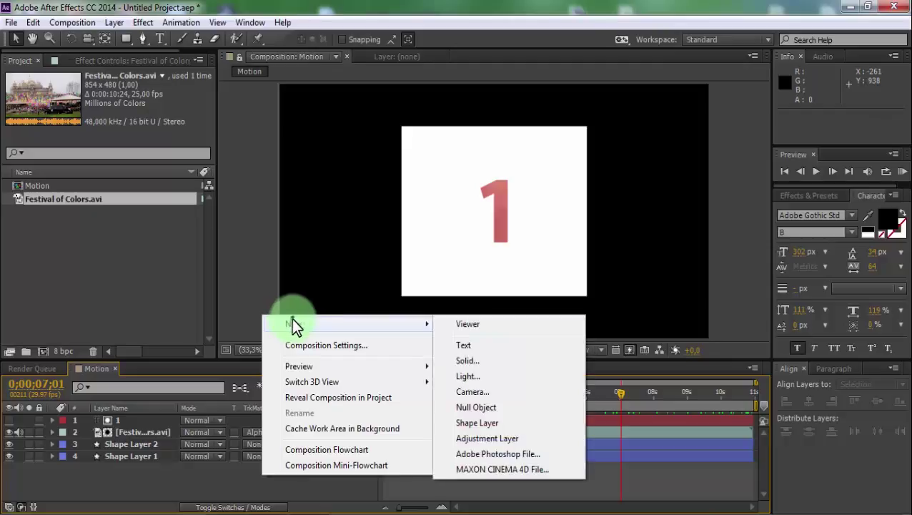
click(474, 363)
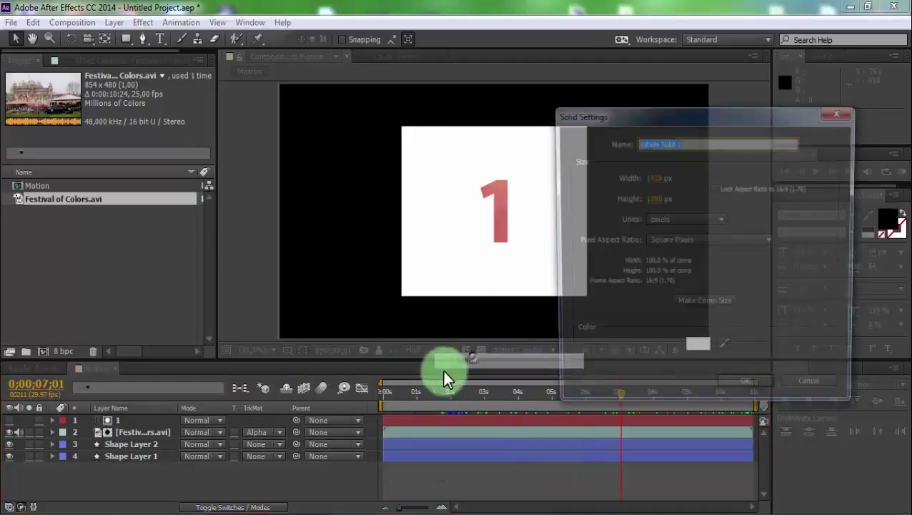
key(BackSpace)
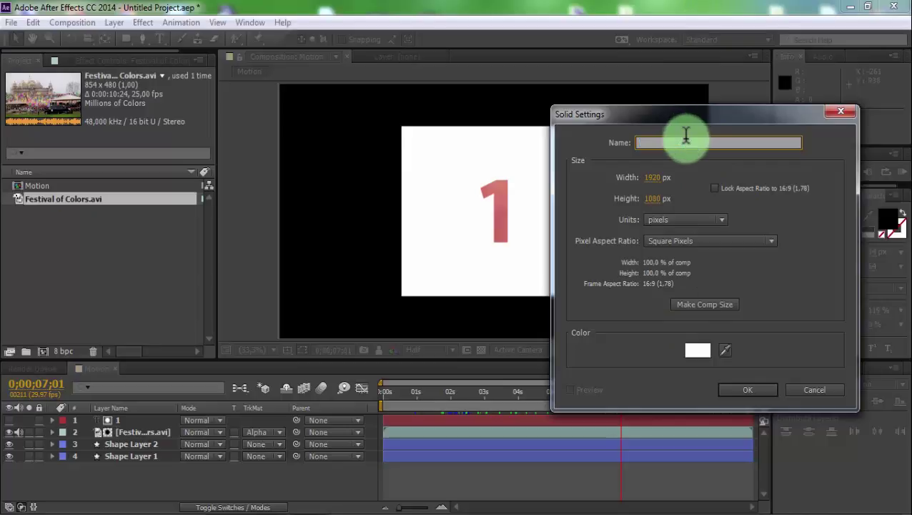
text(BG)
click(725, 350)
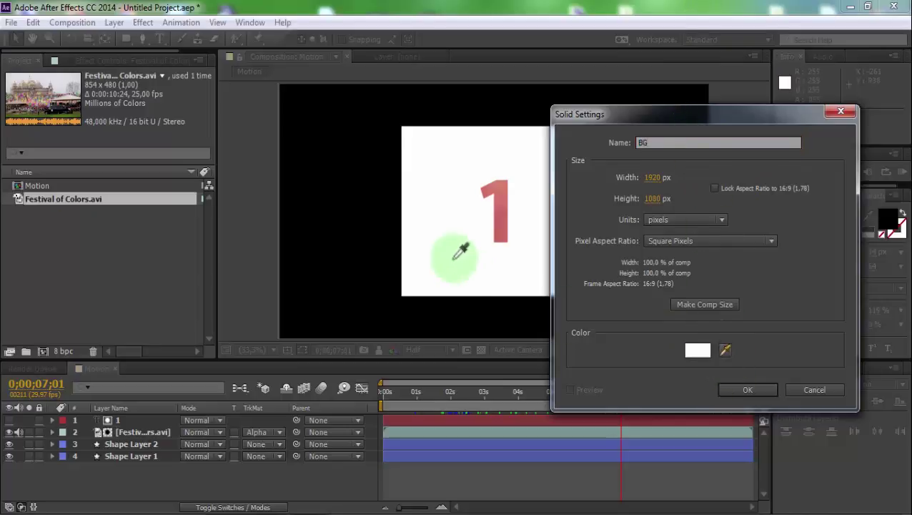
click(446, 257)
click(744, 390)
Move BG to the bottom and place a duplicate of the festival footage below Shape Layer 1
click(232, 386)
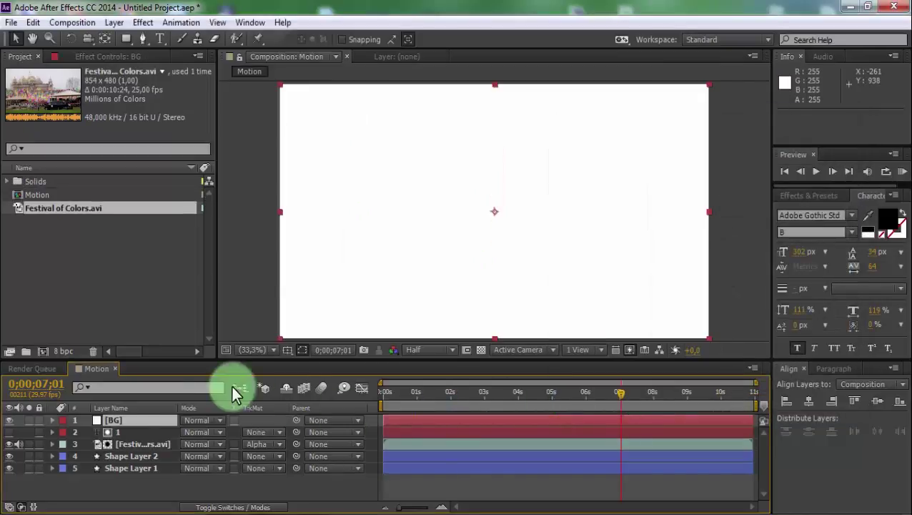
drag(136, 421, 135, 486)
click(138, 432)
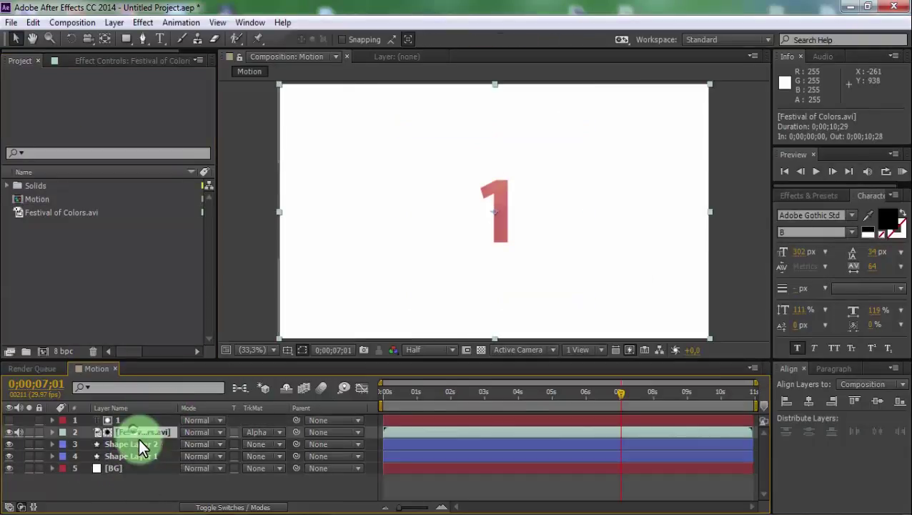
key(ctrl+d)
drag(135, 430, 116, 414)
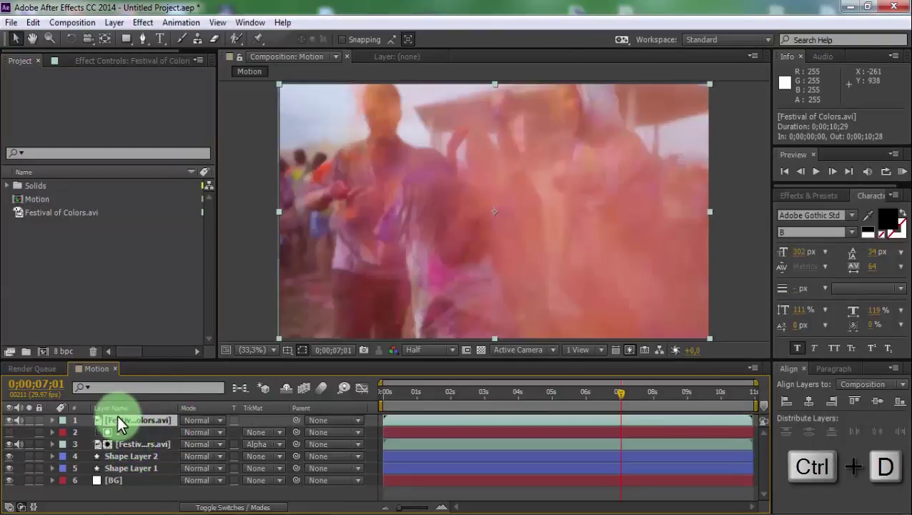
drag(116, 456, 118, 478)
Set the duplicate footage's track matte to Alpha Matte from Shape Layer 1
click(252, 468)
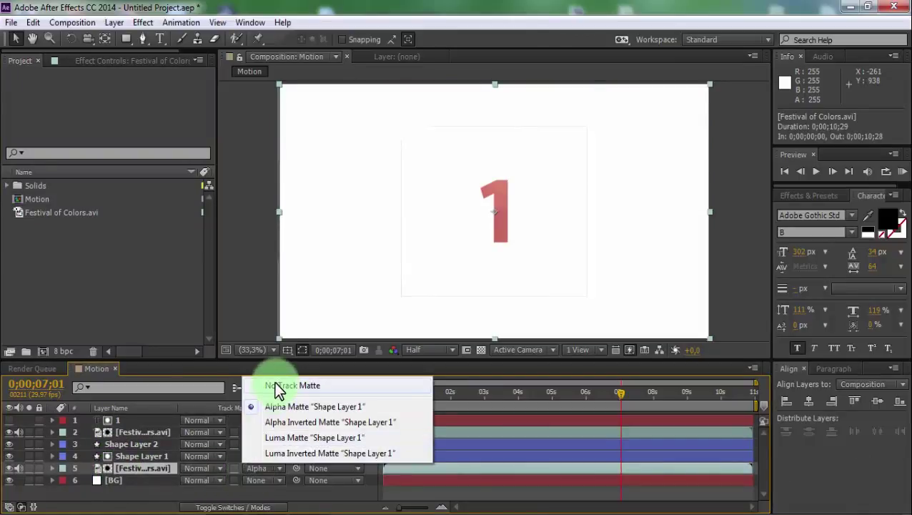
click(286, 385)
click(261, 468)
click(291, 406)
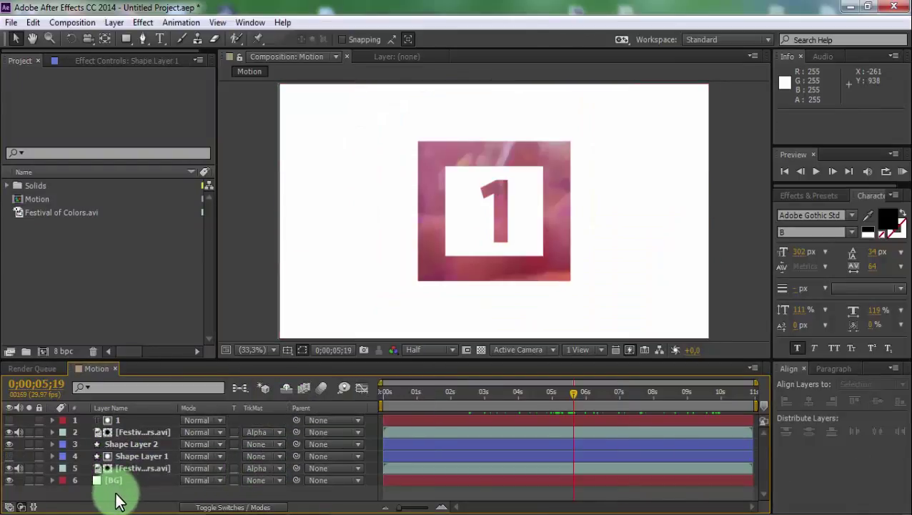
Type DAY in black at 179 px and move it over the white box
click(160, 40)
click(427, 209)
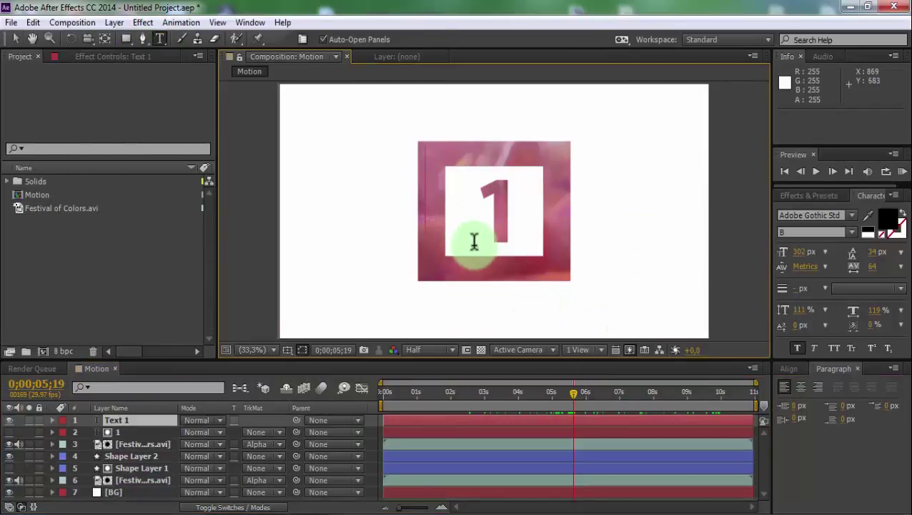
text(DAY)
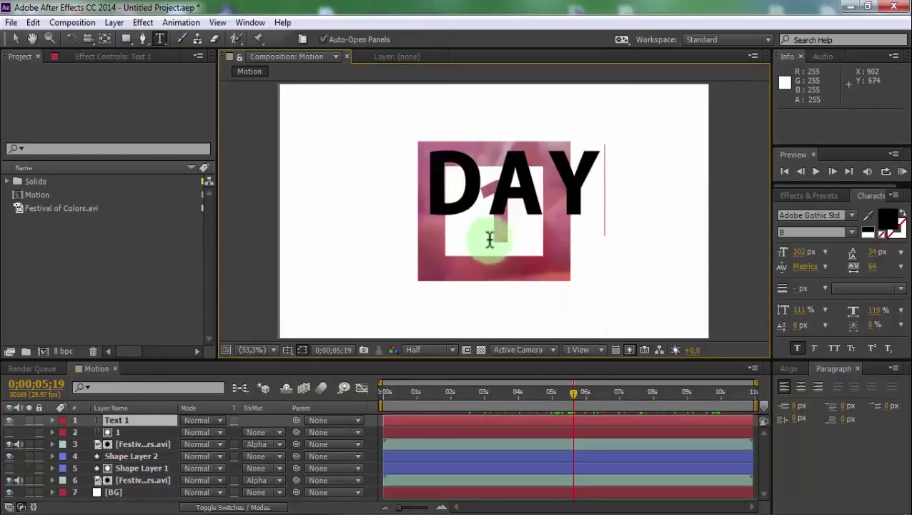
key(ctrl+a)
drag(799, 252, 739, 275)
click(17, 38)
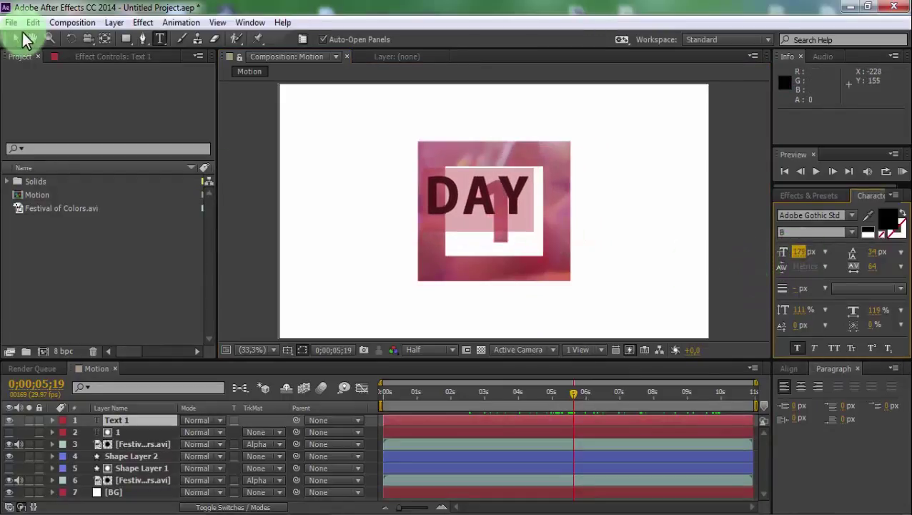
drag(452, 202, 473, 219)
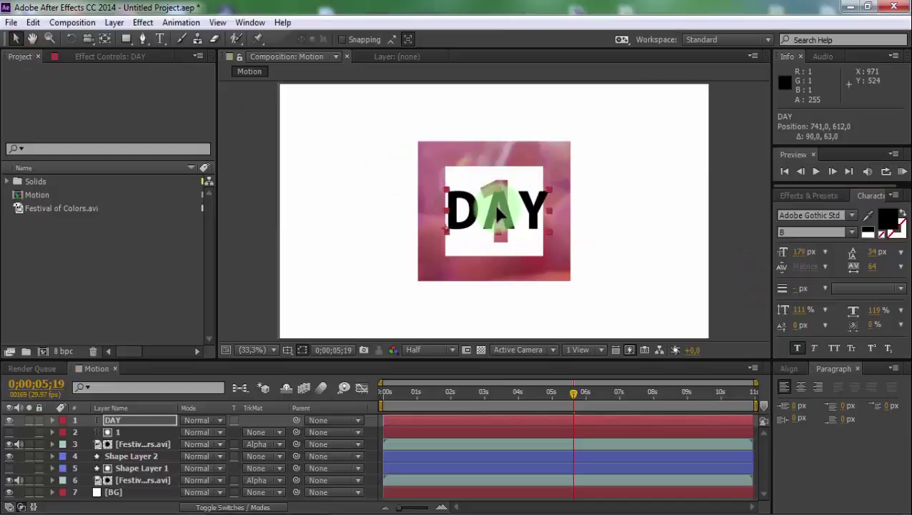
Scale DAY to 88% and move its anchor point to the centre of the text
key(s)
drag(223, 434, 214, 434)
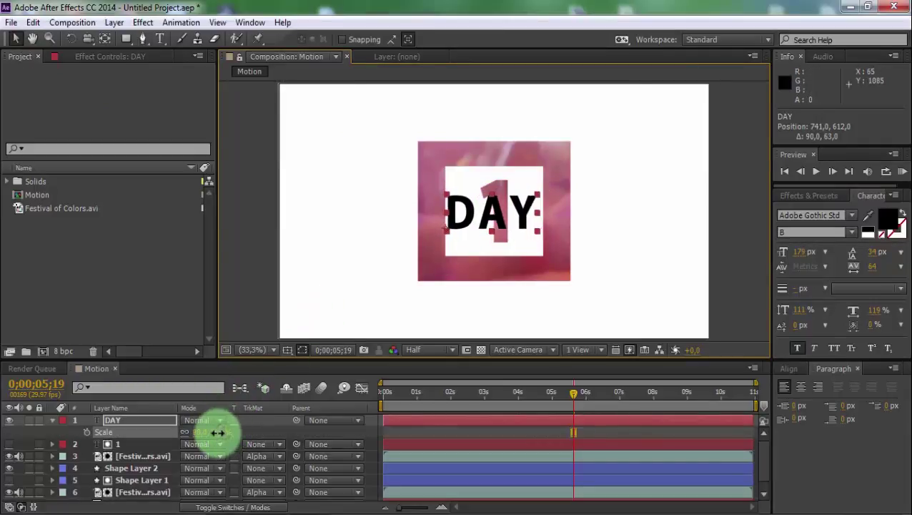
drag(502, 216, 505, 214)
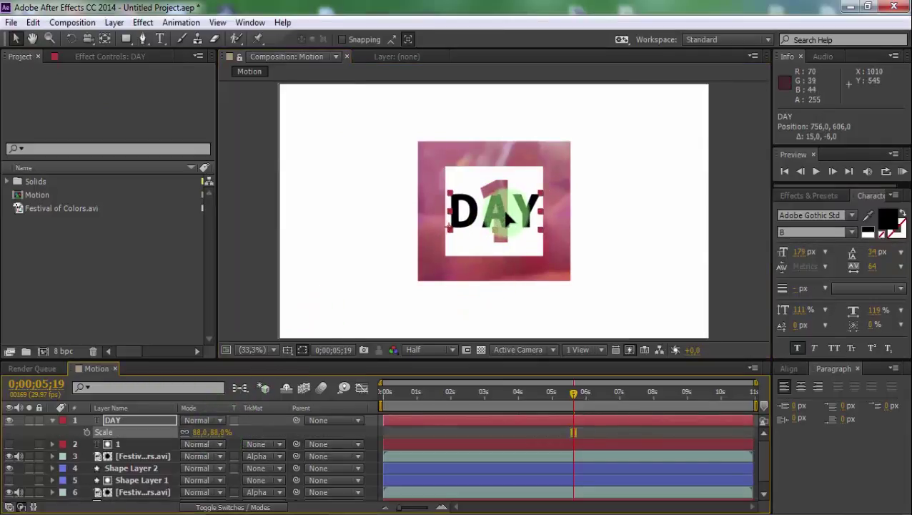
key(slash)
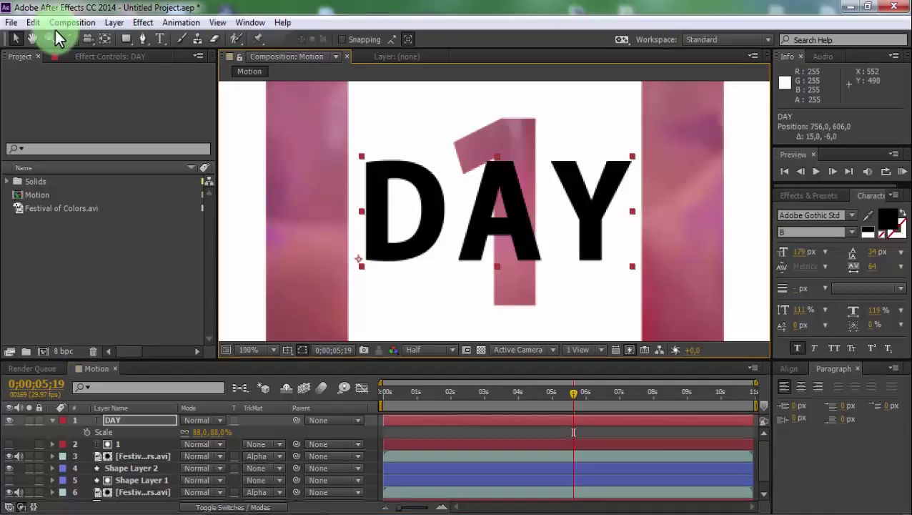
click(106, 41)
drag(358, 260, 482, 211)
click(59, 93)
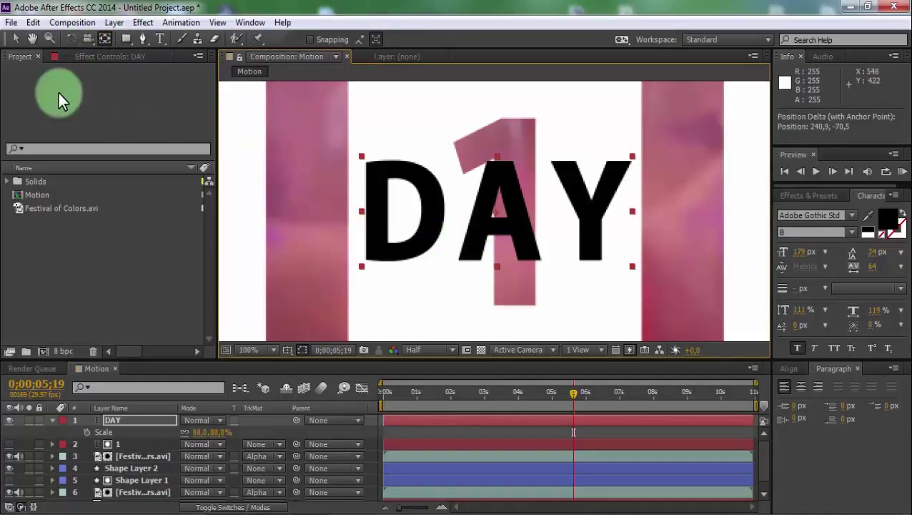
click(15, 39)
Centre DAY in the composition, zoom the view to Fit, and move DAY below the matted footage layer
click(399, 221)
click(841, 447)
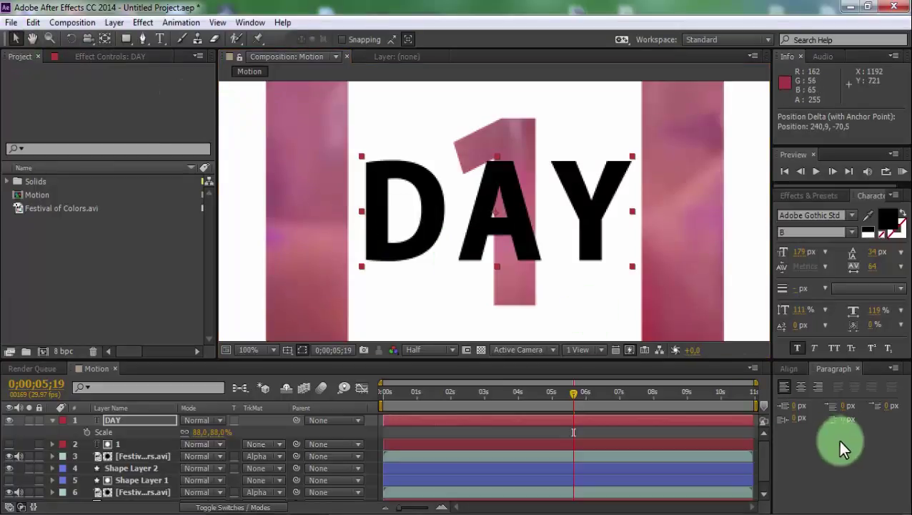
click(792, 370)
click(811, 401)
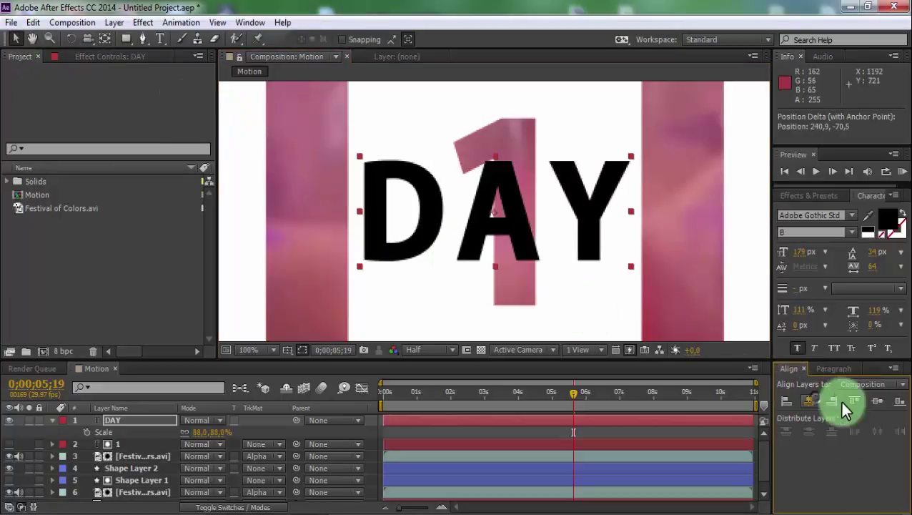
click(881, 404)
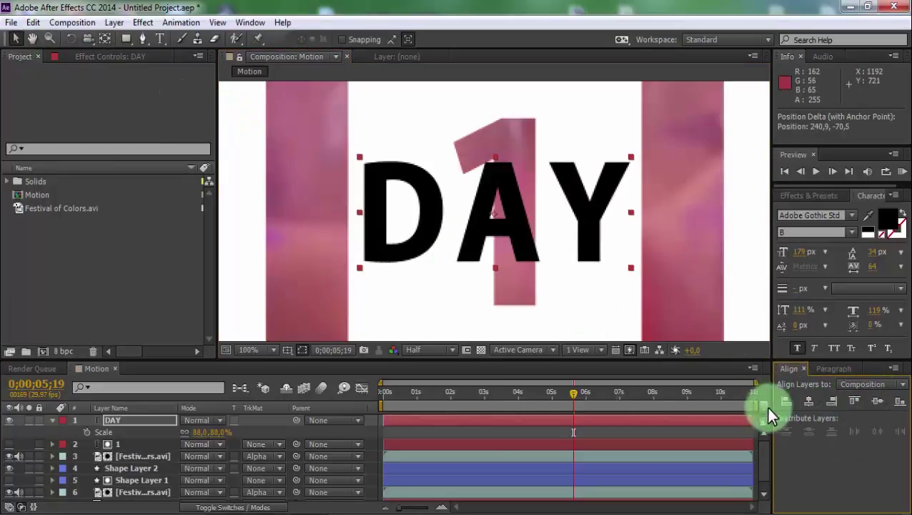
click(50, 418)
click(264, 350)
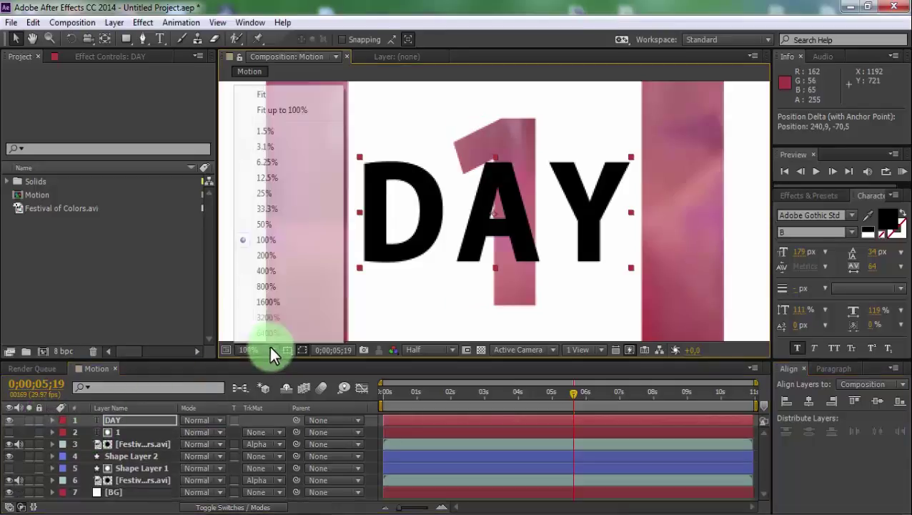
click(276, 109)
drag(120, 419, 120, 448)
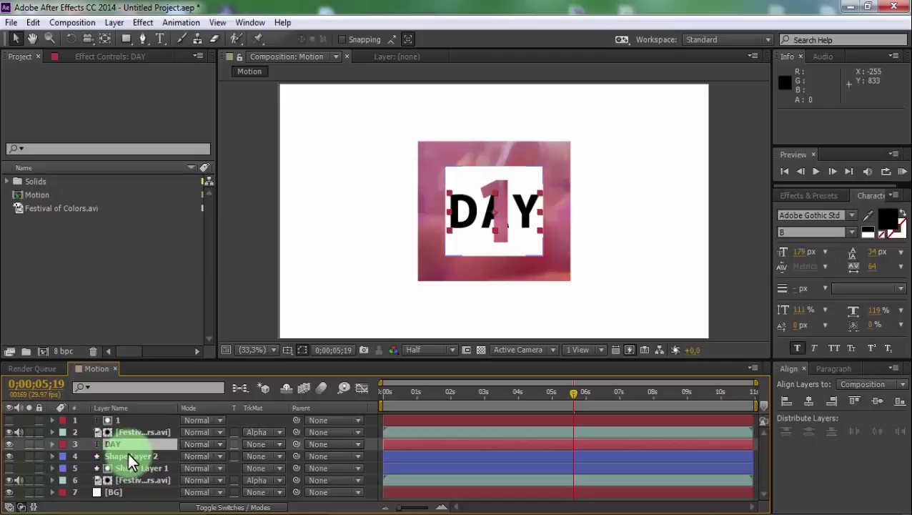
Duplicate the festival footage below DAY and set its track matte to Alpha Matte "DAY"
click(136, 433)
key(ctrl+d)
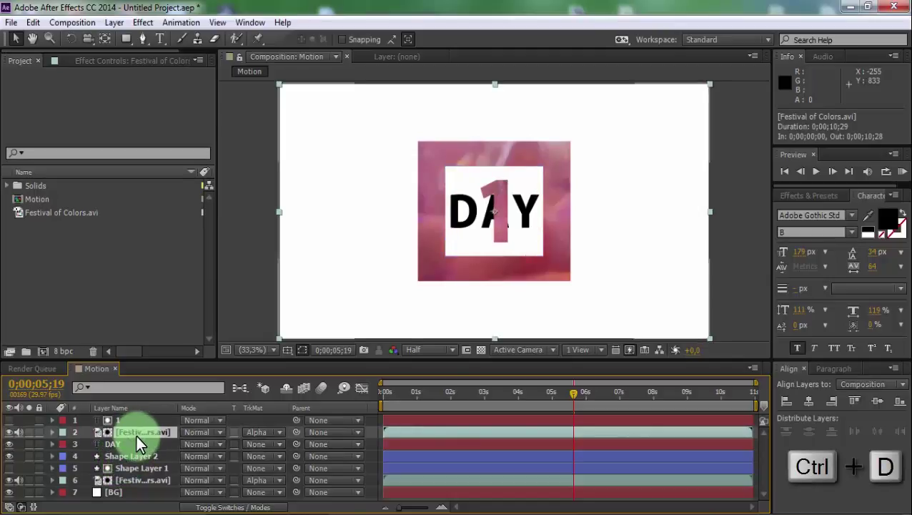
drag(132, 425, 129, 462)
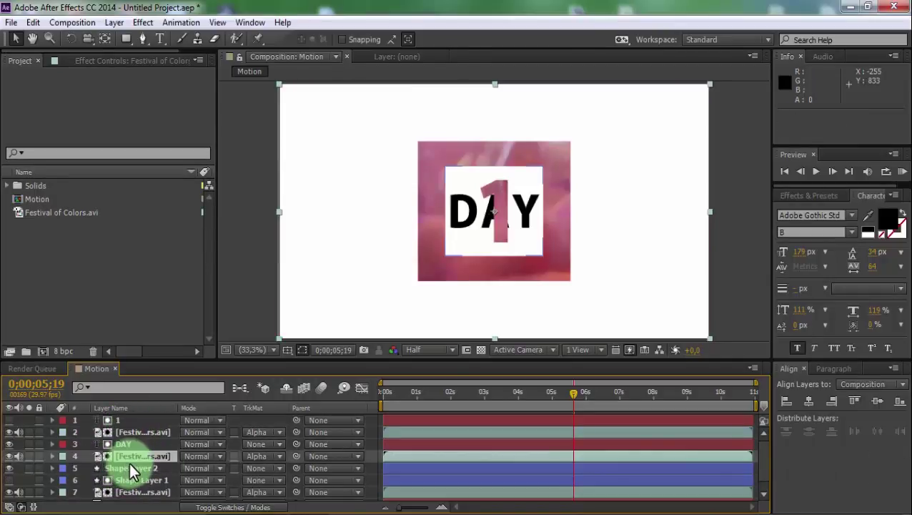
click(249, 460)
click(275, 375)
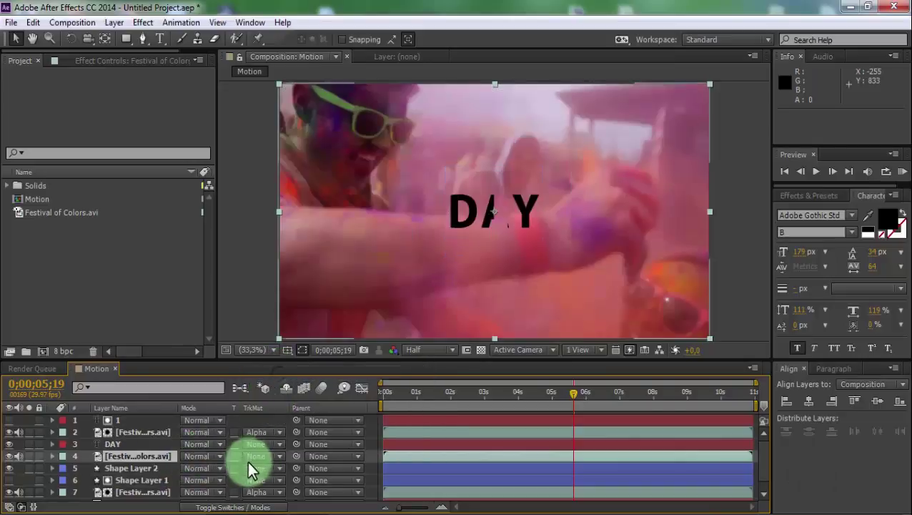
click(252, 455)
click(282, 392)
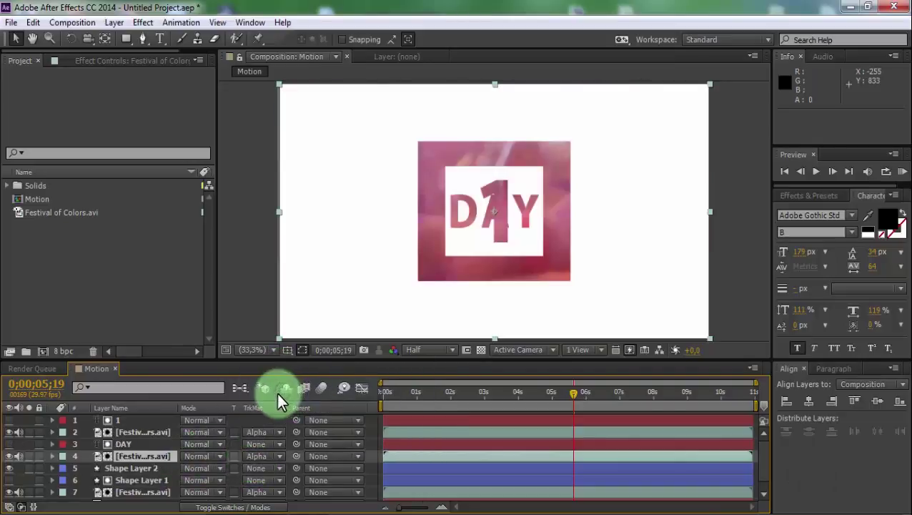
click(143, 452)
Turn on the 3D Layer switch for the 1 and DAY text layers
click(113, 422)
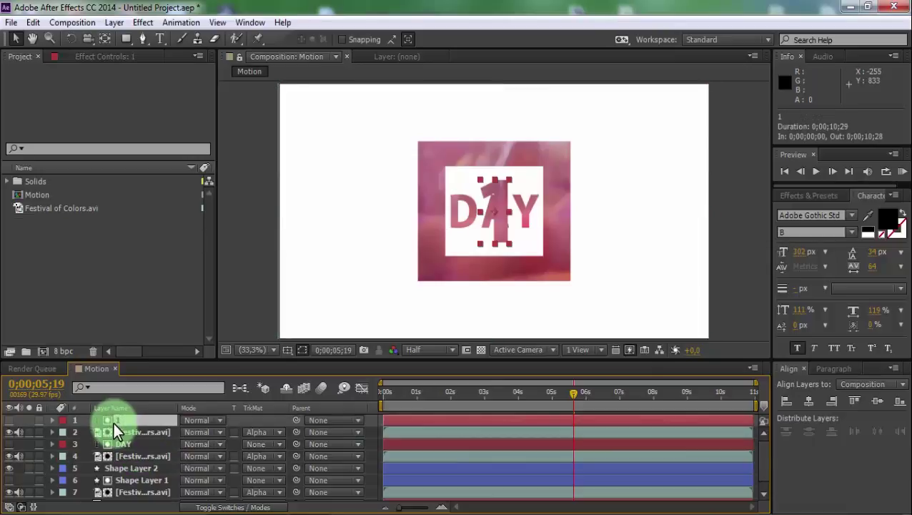
click(215, 507)
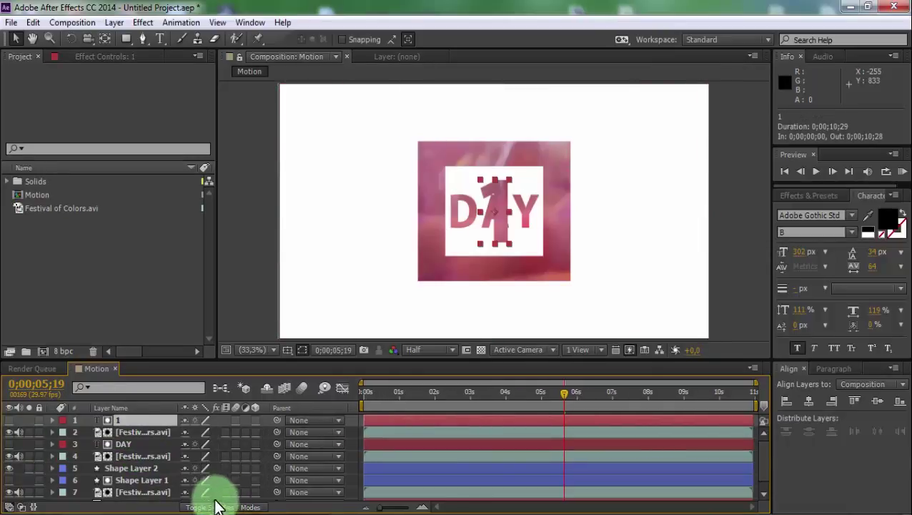
click(255, 419)
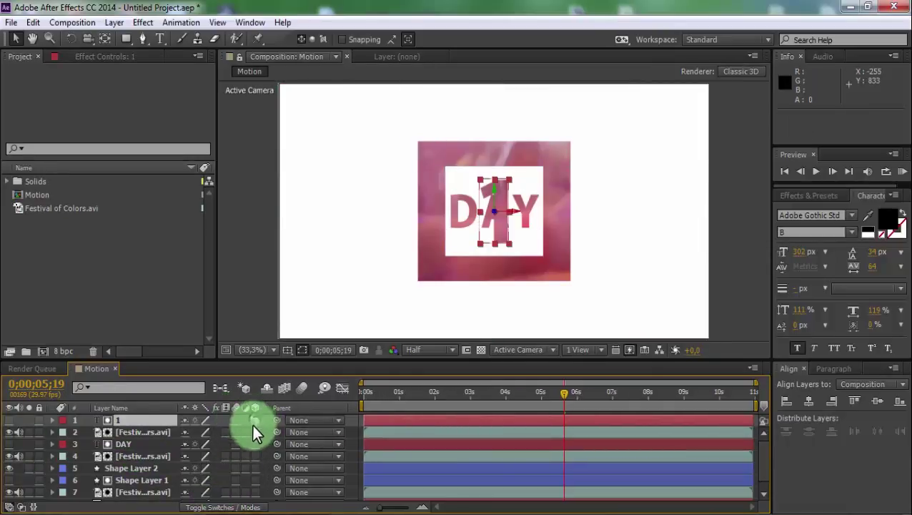
click(254, 444)
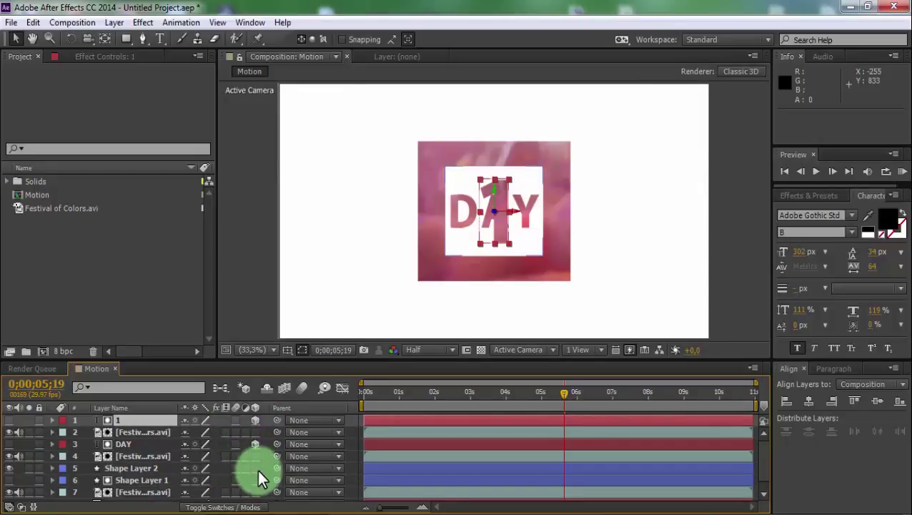
click(215, 507)
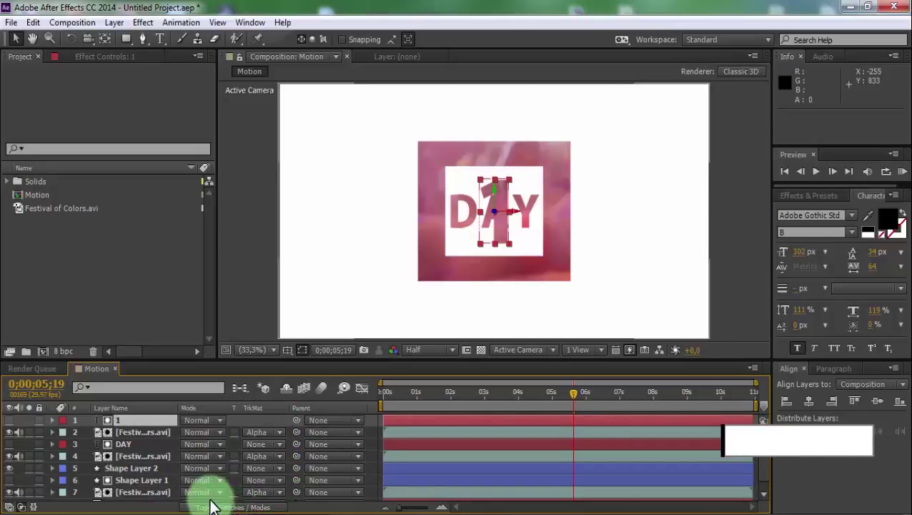
click(50, 419)
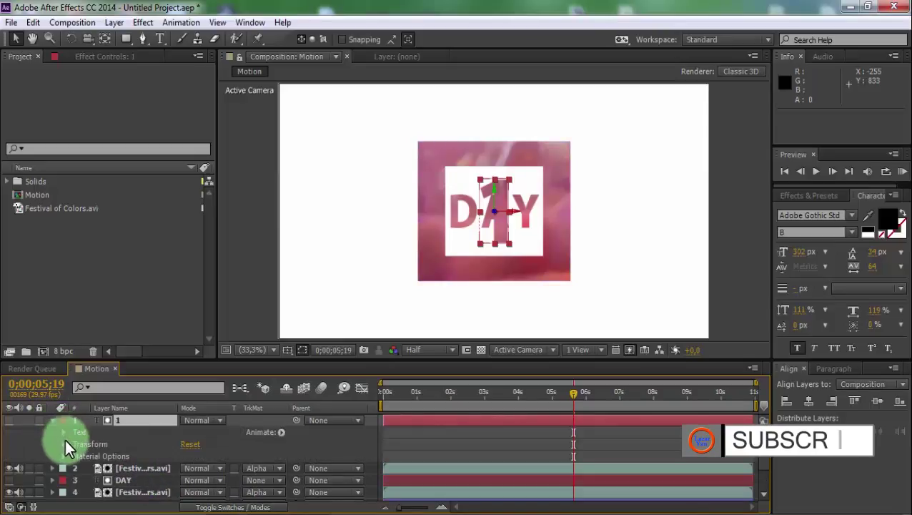
Set the 1 layer's Orientation keyframes to 0° at 0;00;04;24 and X 90° at 0;00;05;01
click(62, 441)
scroll(79, 444, down, 1)
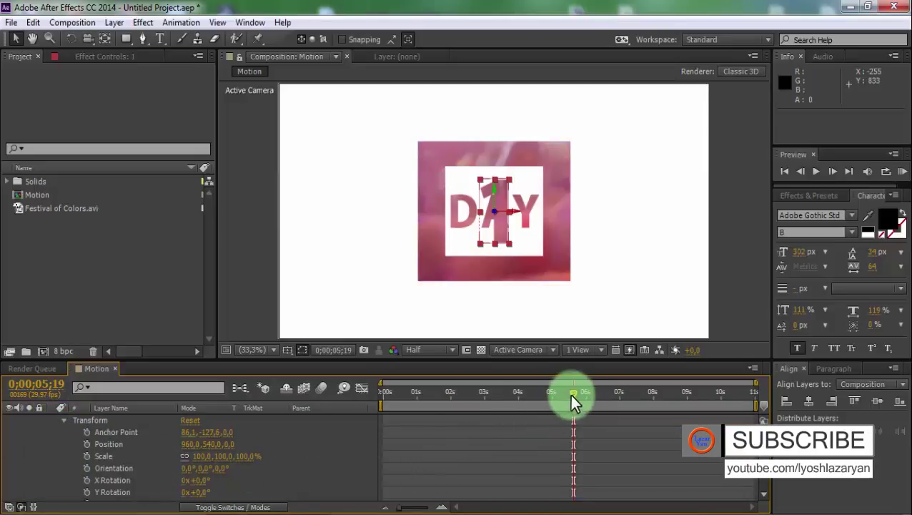
drag(572, 394, 541, 397)
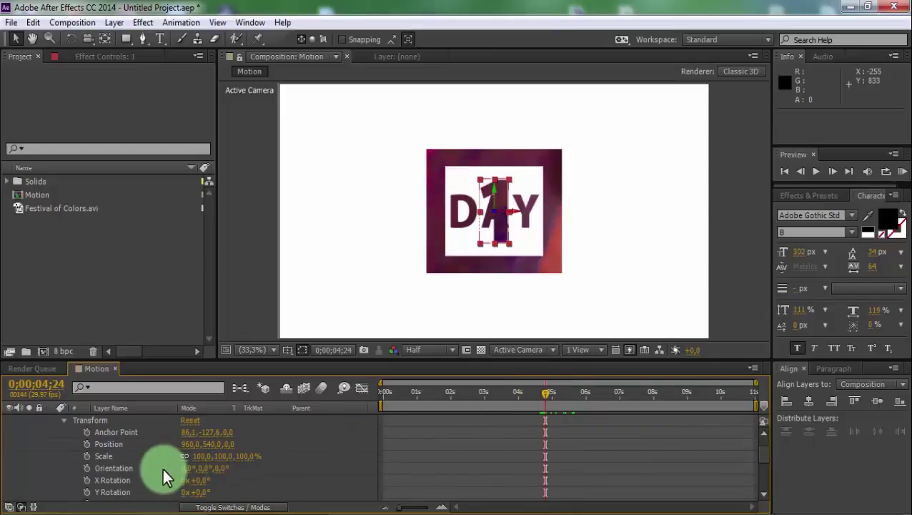
click(87, 469)
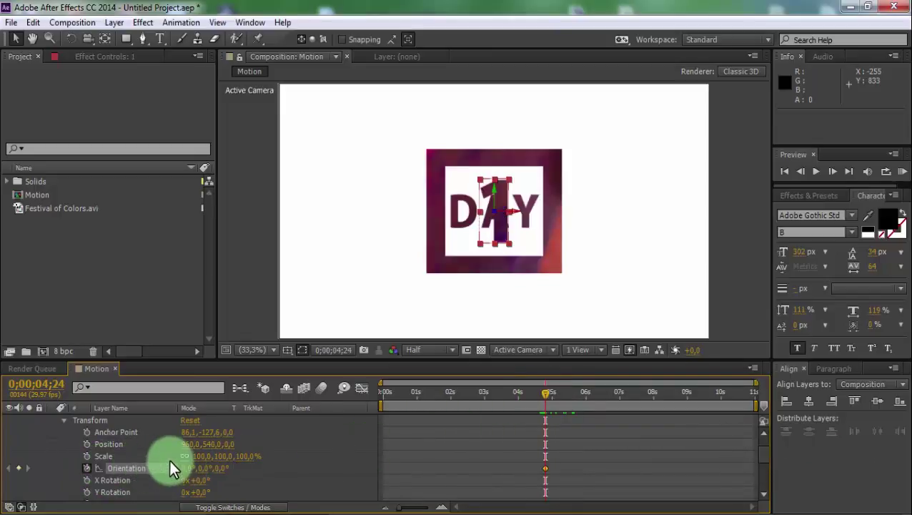
drag(544, 390, 552, 391)
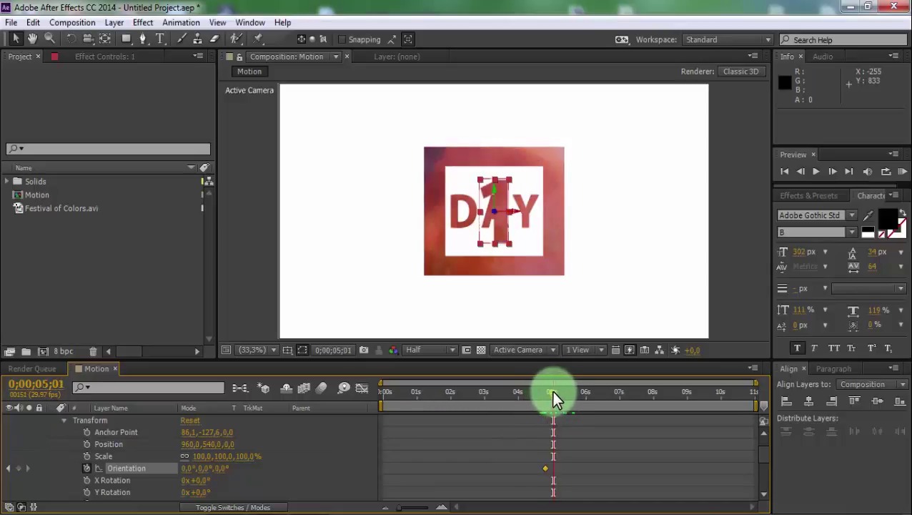
click(187, 469)
text(90)
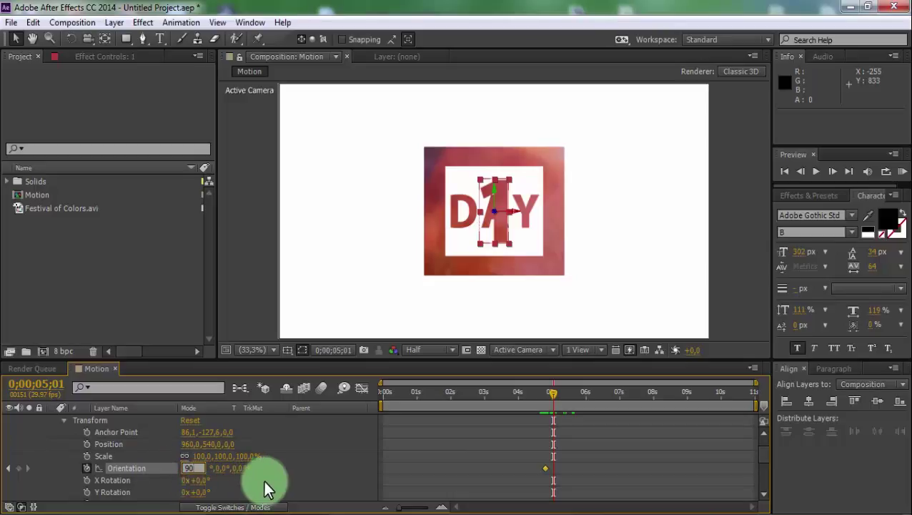
key(Return)
click(426, 463)
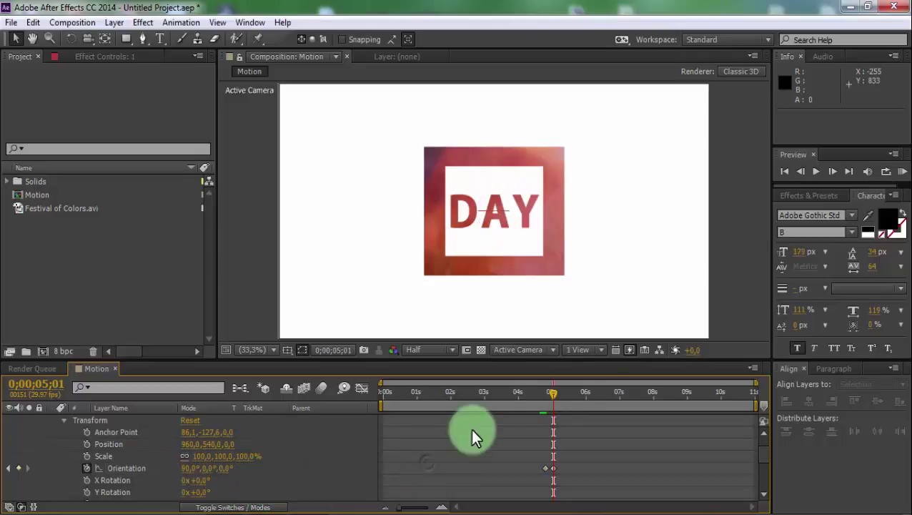
scroll(457, 443, up, 2)
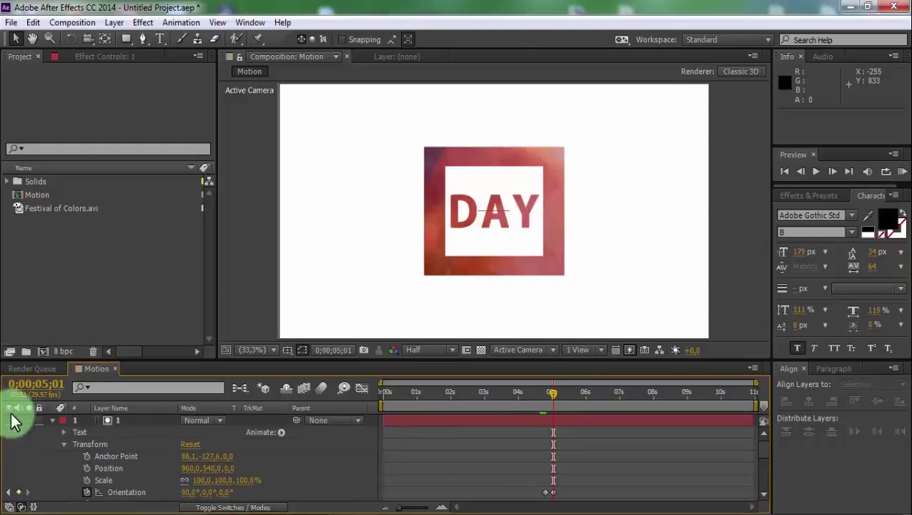
At 0;00;05;01, set DAY's Orientation X to 90° and its Y and Z Rotation to 180°
click(51, 420)
click(53, 442)
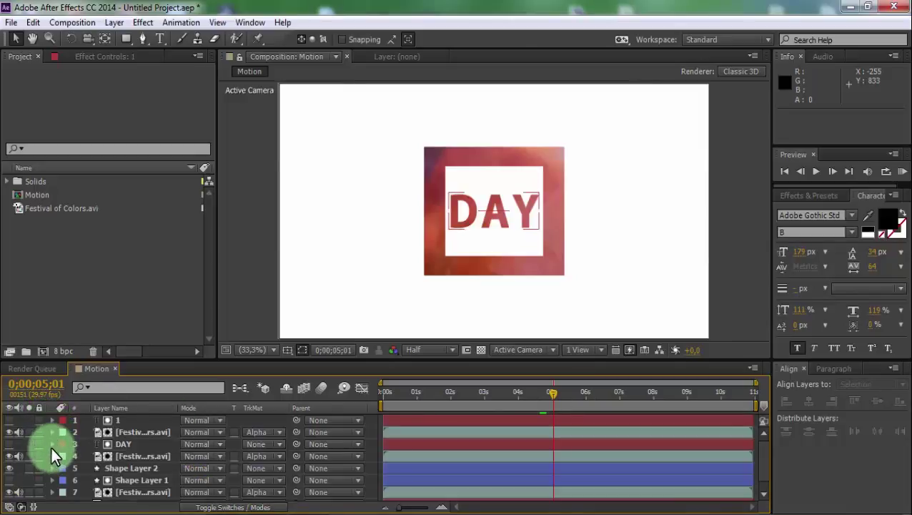
click(50, 444)
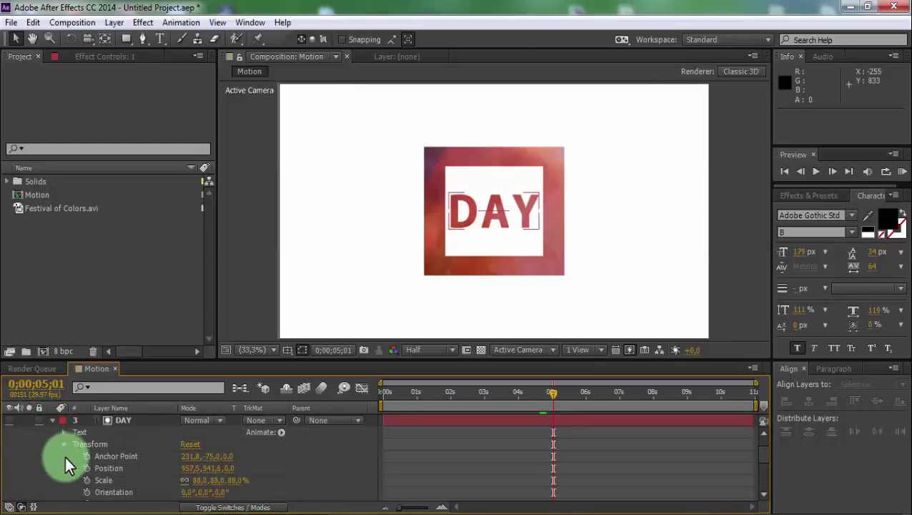
scroll(66, 455, down, 1)
click(184, 455)
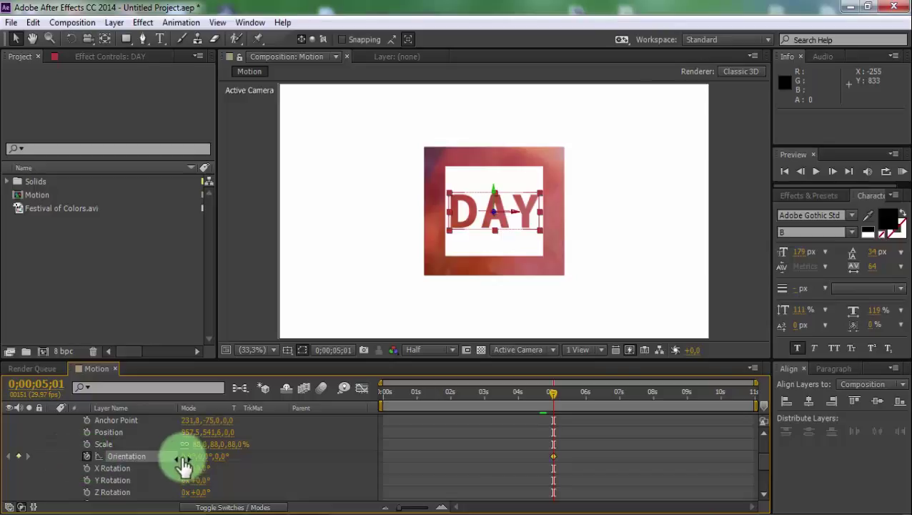
text(90)
key(Return)
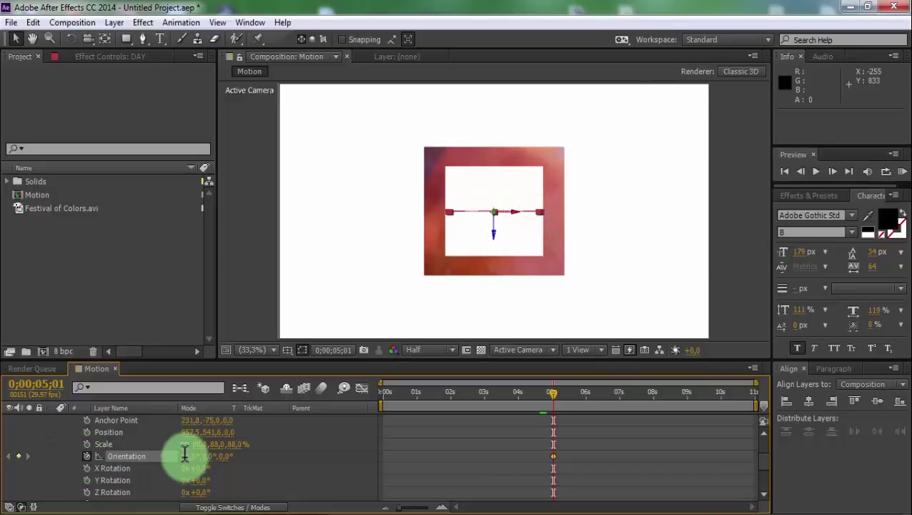
click(203, 492)
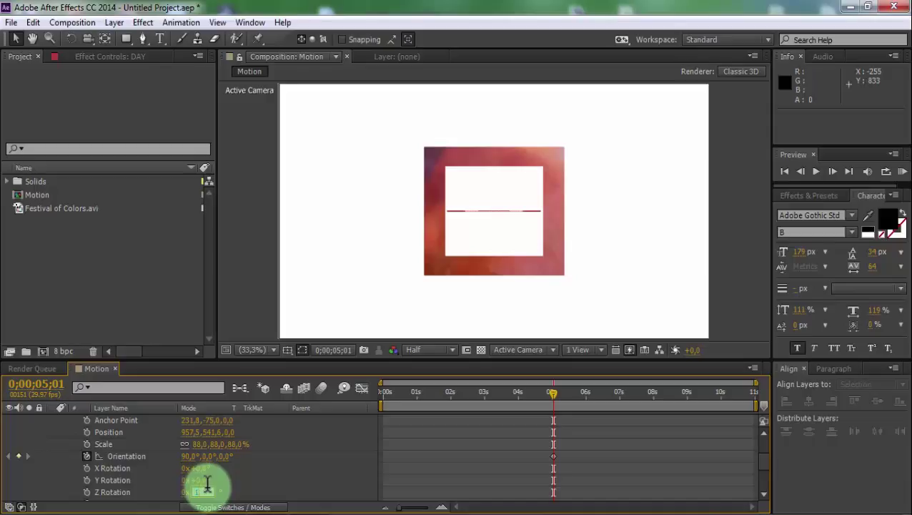
key(Return)
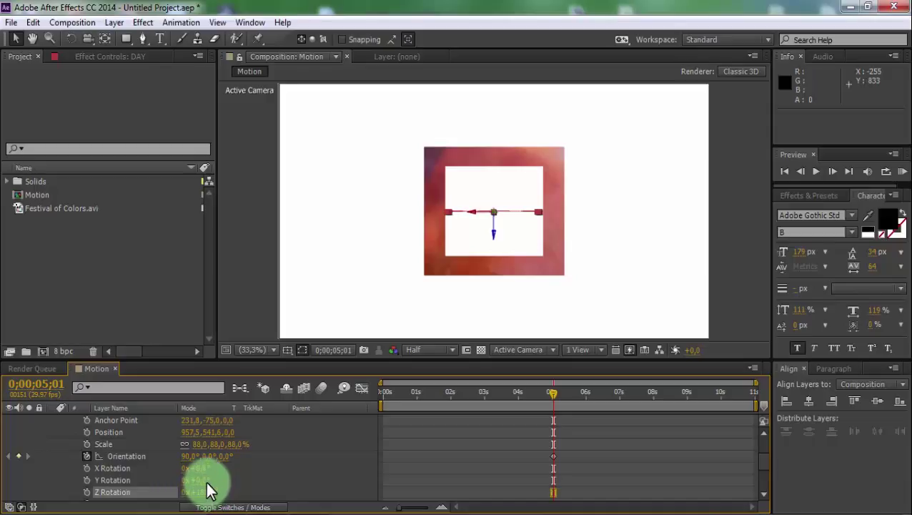
click(202, 480)
key(Return)
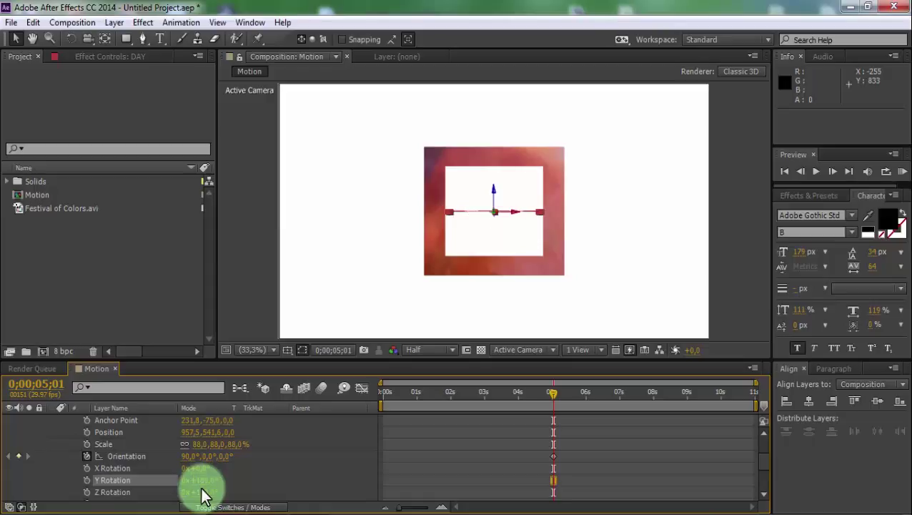
At 0;00;05;09, set DAY's Orientation X to 180° so it faces front again
click(287, 495)
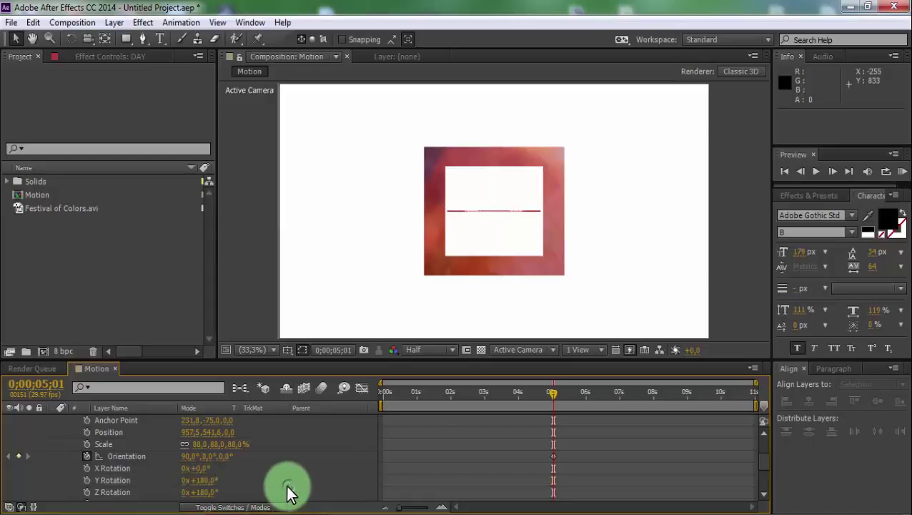
scroll(572, 415, up, 1)
click(572, 420)
drag(555, 391, 565, 391)
scroll(401, 465, down, 2)
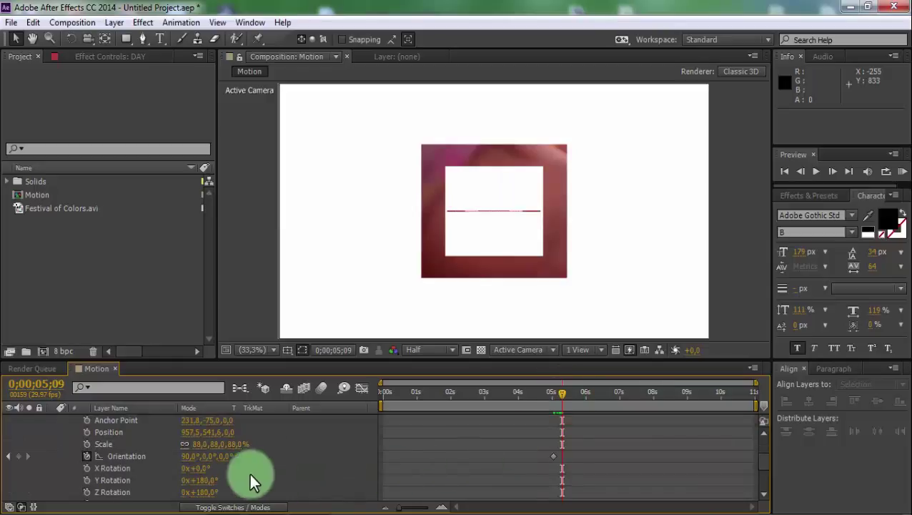
click(184, 456)
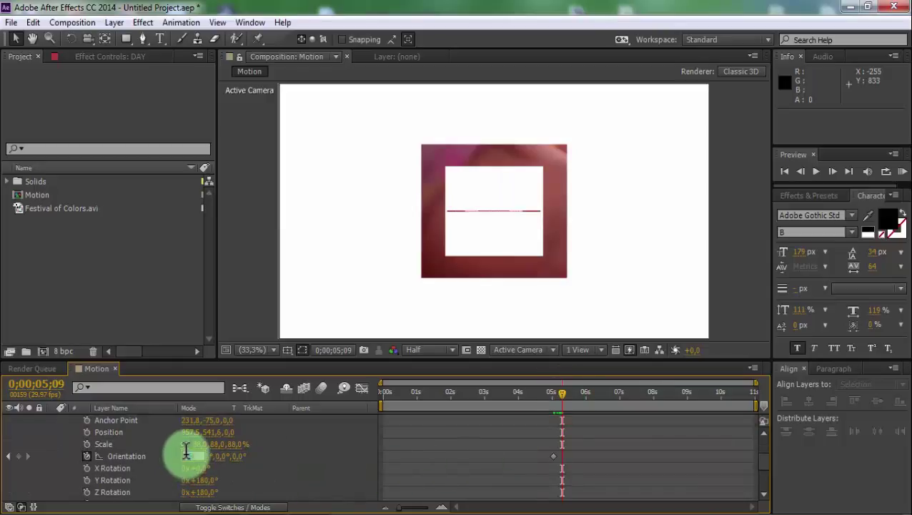
text(180)
key(Return)
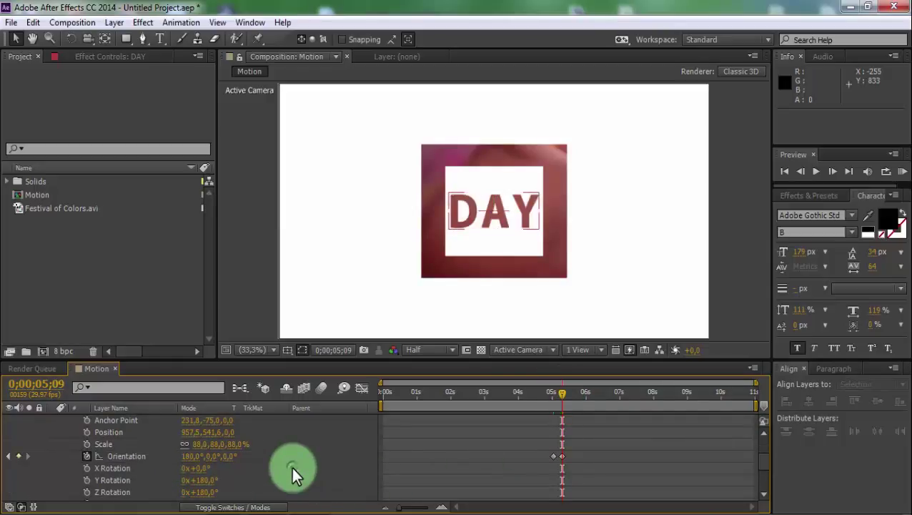
scroll(127, 451, up, 2)
scroll(41, 447, up, 2)
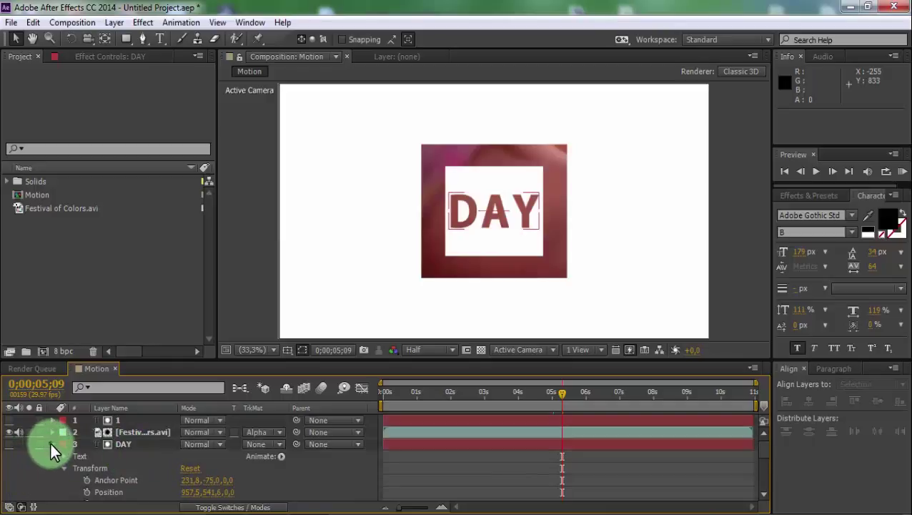
Reveal only the Orientation keyframes of layers 1 and DAY, return to 0;00;04;24, and select Shape Layer 2
click(50, 441)
click(127, 419)
key(u)
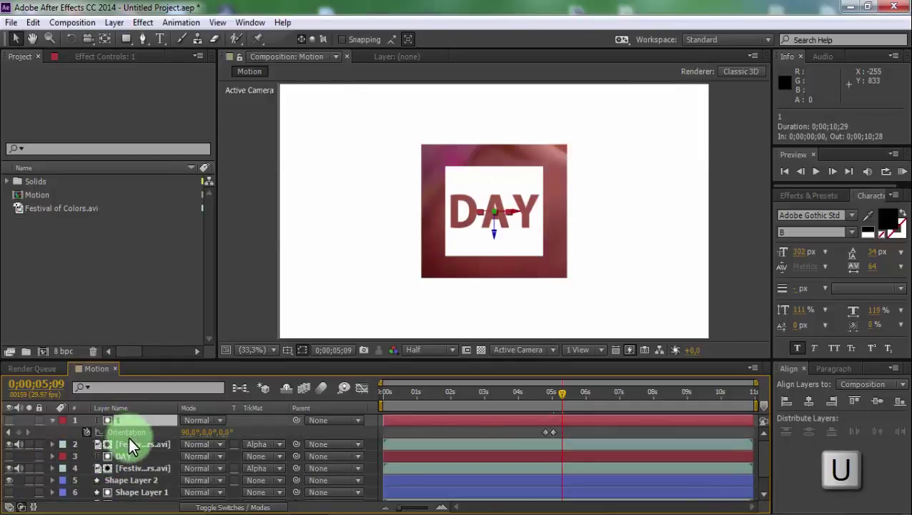
click(129, 456)
key(u)
click(576, 402)
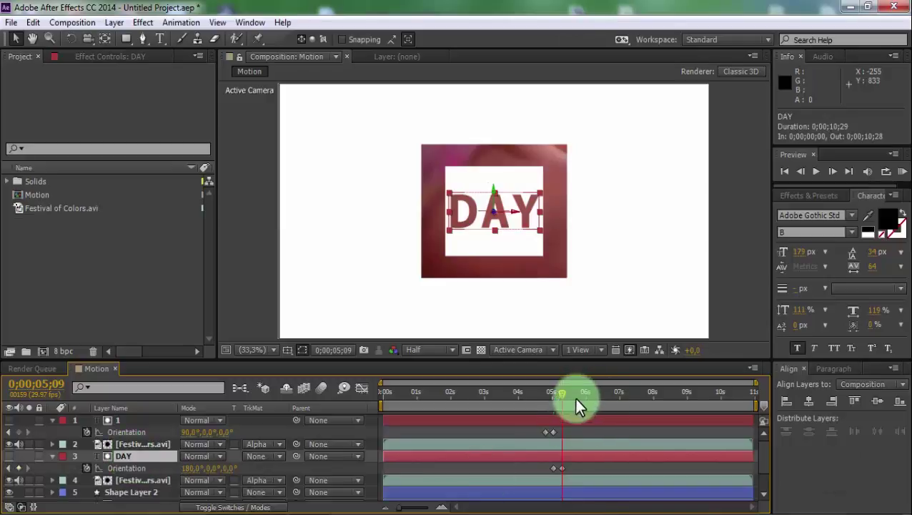
drag(562, 400, 546, 398)
scroll(215, 481, down, 1)
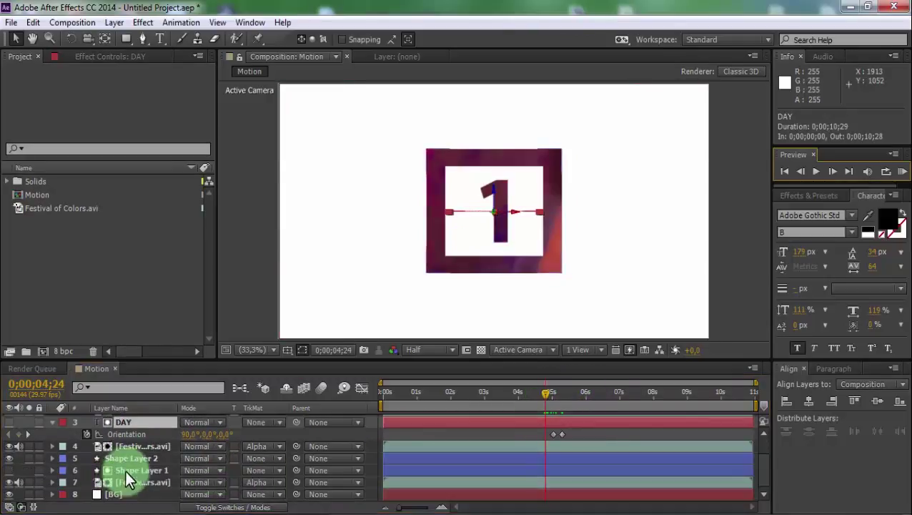
click(121, 459)
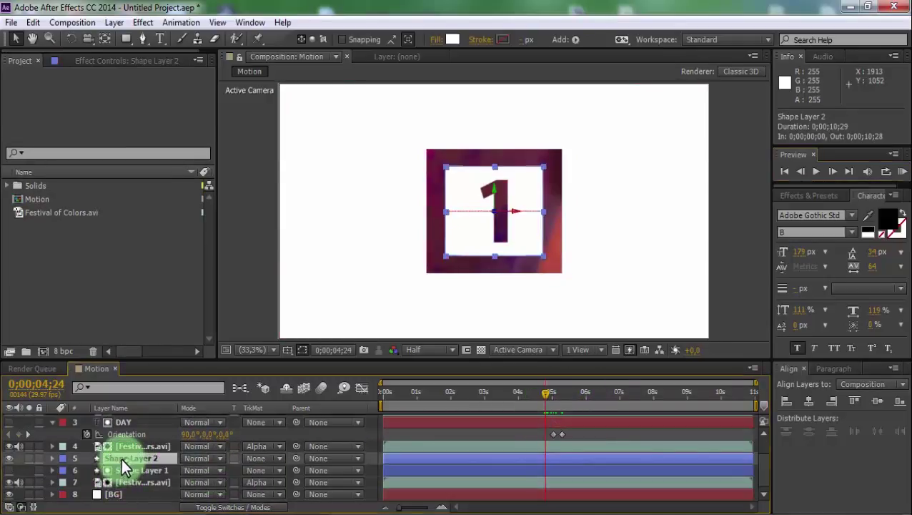
Start keyframing Shape Layer 2's Orientation and set X to 90° at 0;00;05;01
click(52, 457)
click(65, 482)
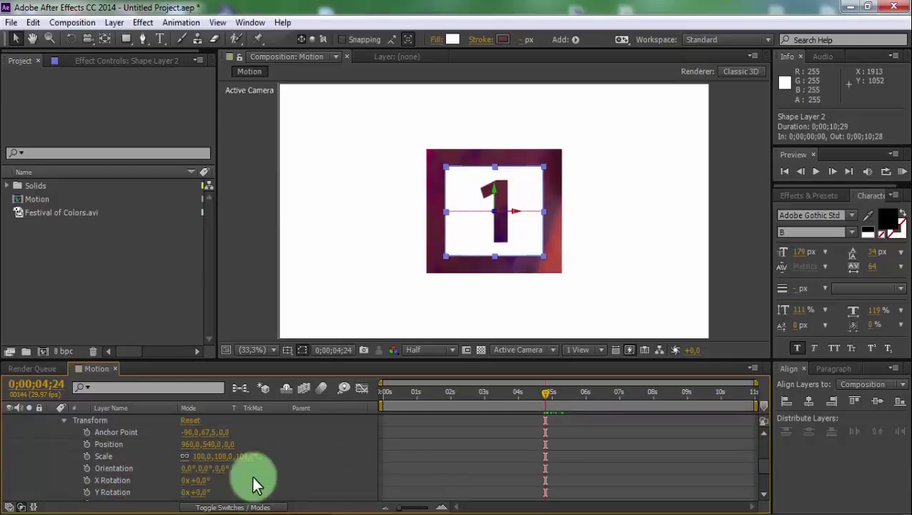
scroll(254, 483, down, 2)
scroll(88, 443, up, 1)
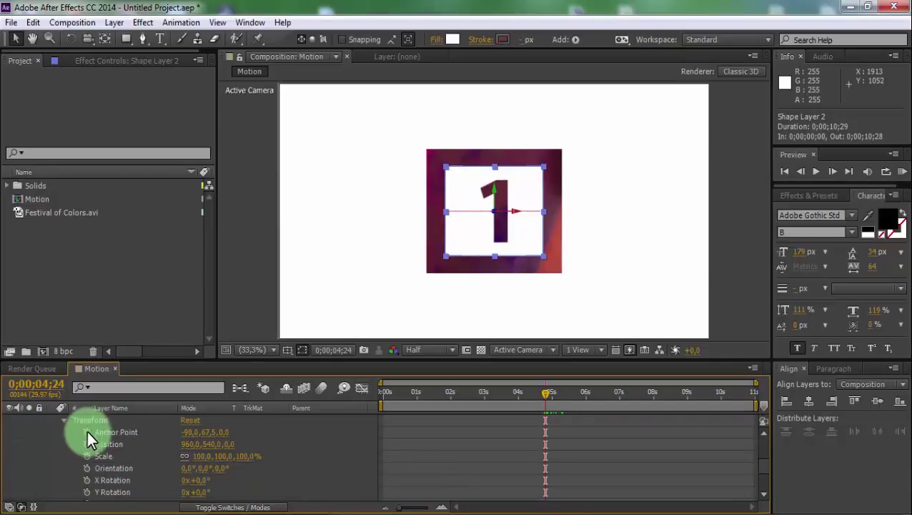
click(86, 469)
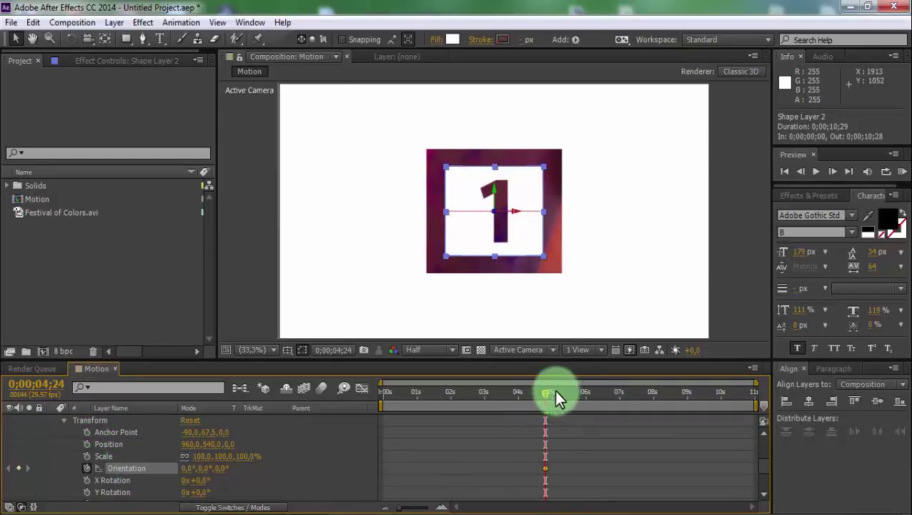
drag(560, 363, 560, 299)
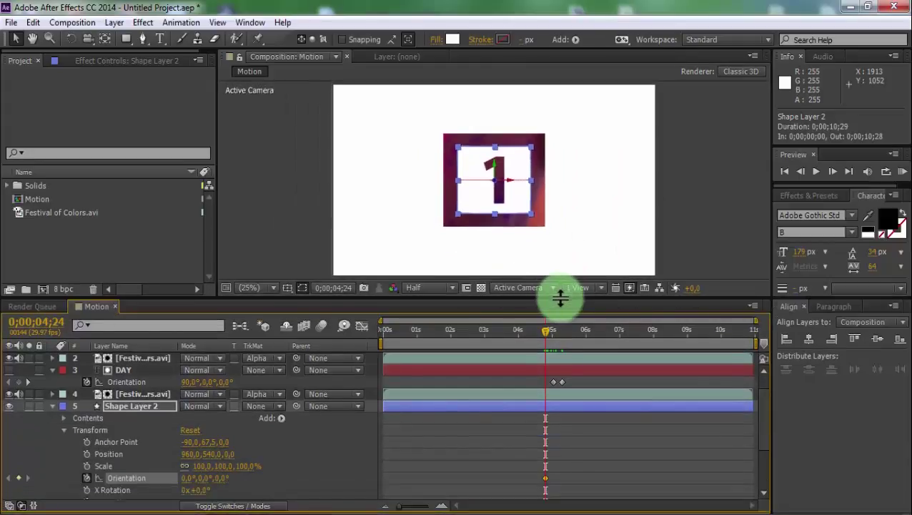
click(552, 333)
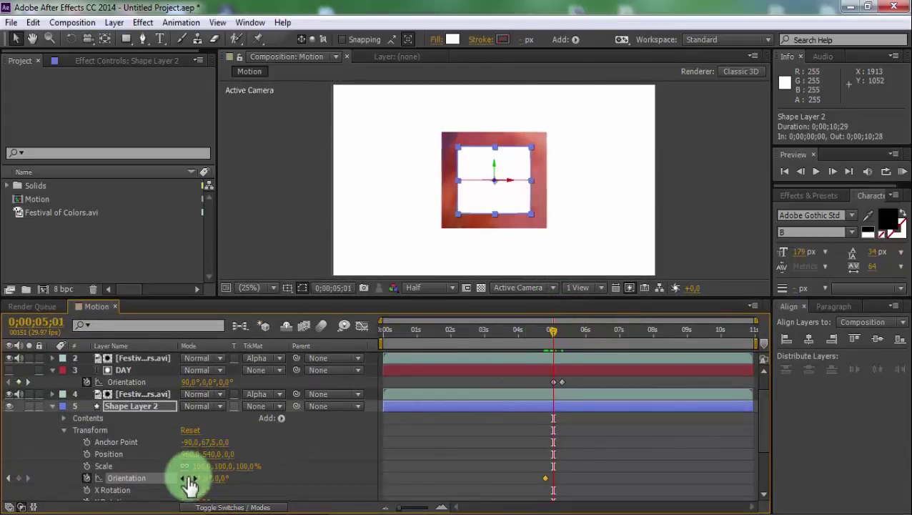
click(188, 477)
text(90)
key(Return)
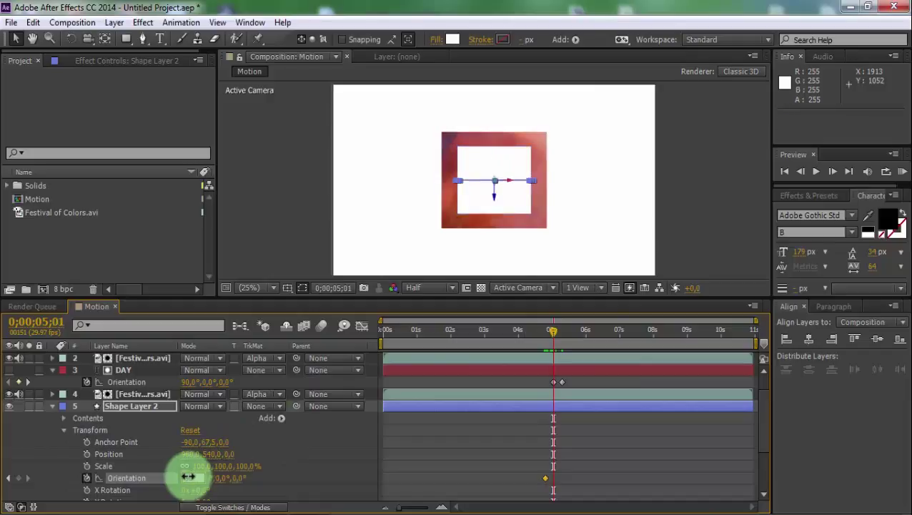
Set Shape Layer 2's Orientation X to 180° at 0;00;05;09 and scrub back to preview the flip
drag(548, 329, 557, 330)
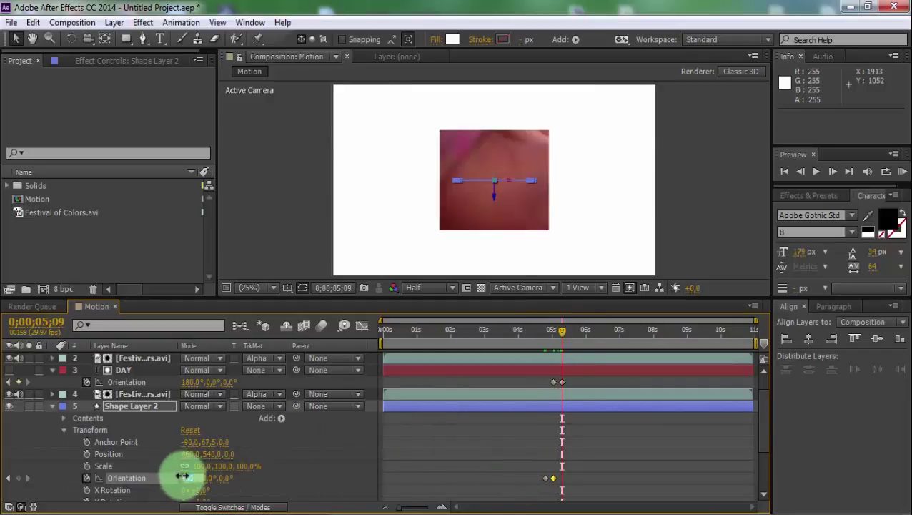
text(180)
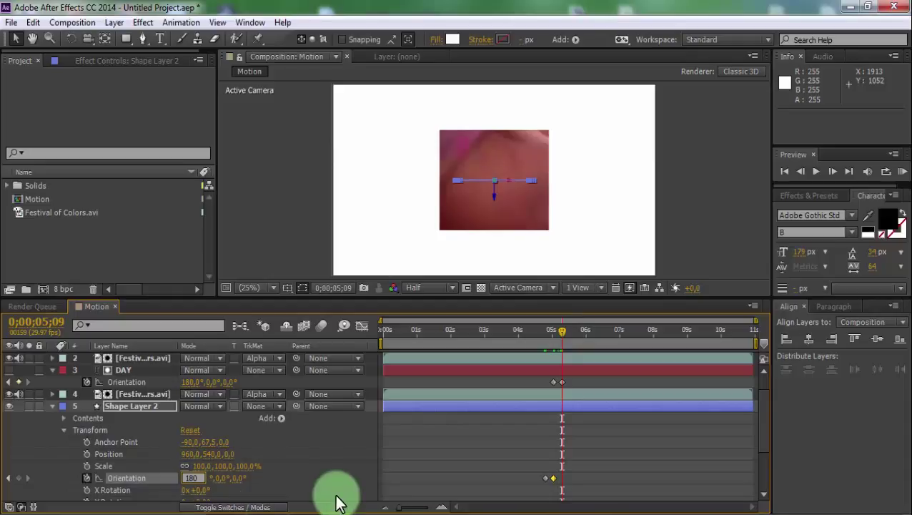
key(Return)
click(483, 472)
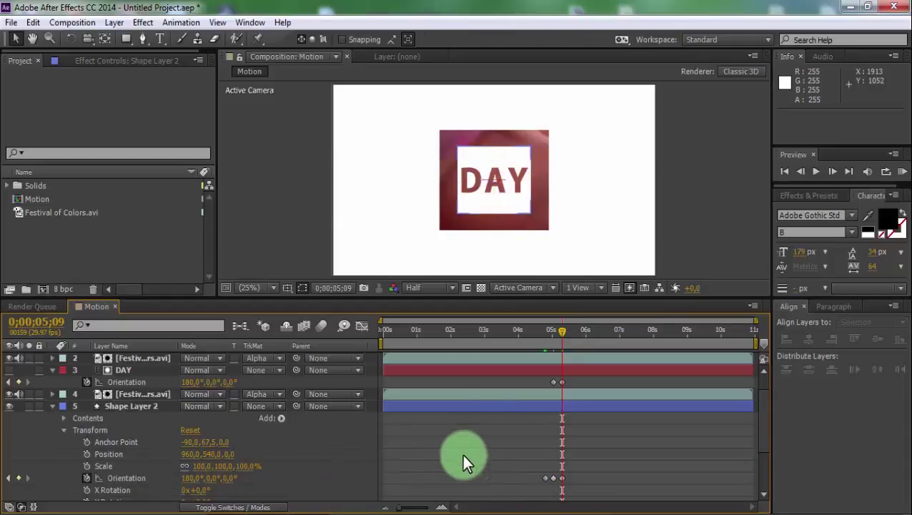
drag(560, 336, 621, 381)
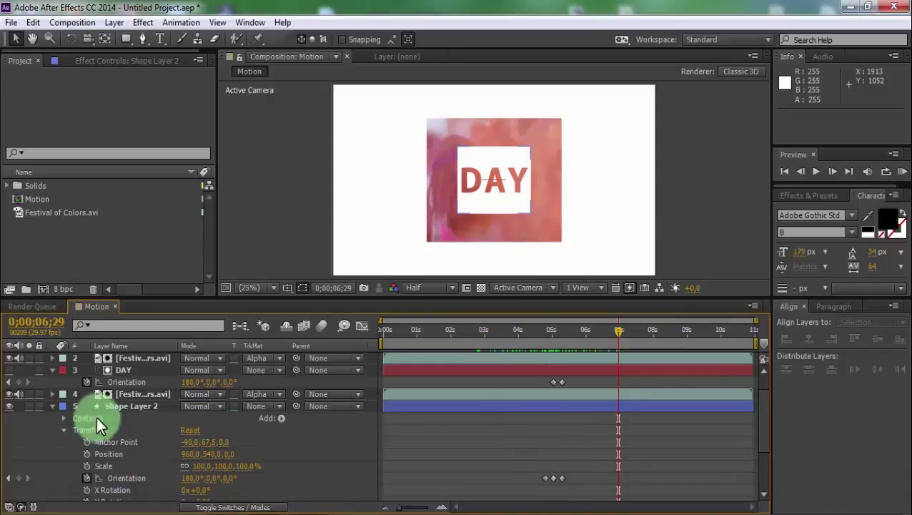
Collapse the layer properties and create a text layer reading POSITIVE in the composition
click(52, 406)
click(53, 394)
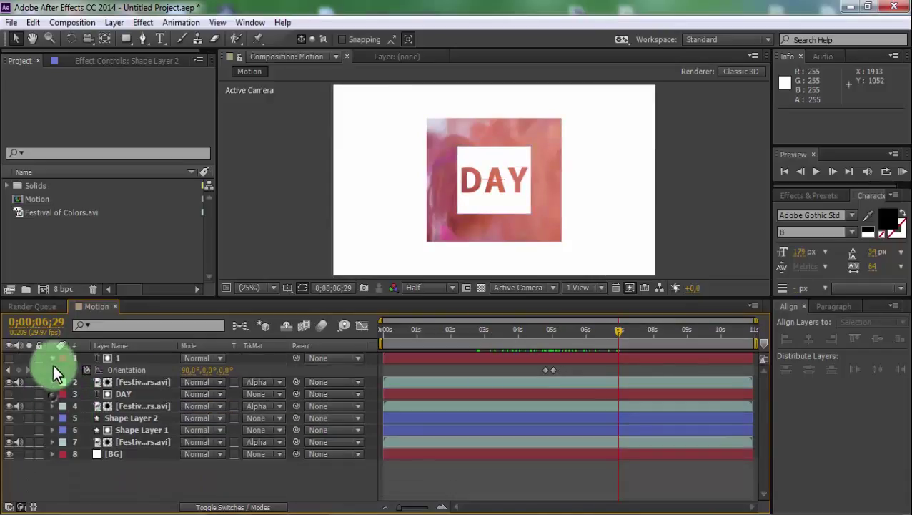
click(53, 358)
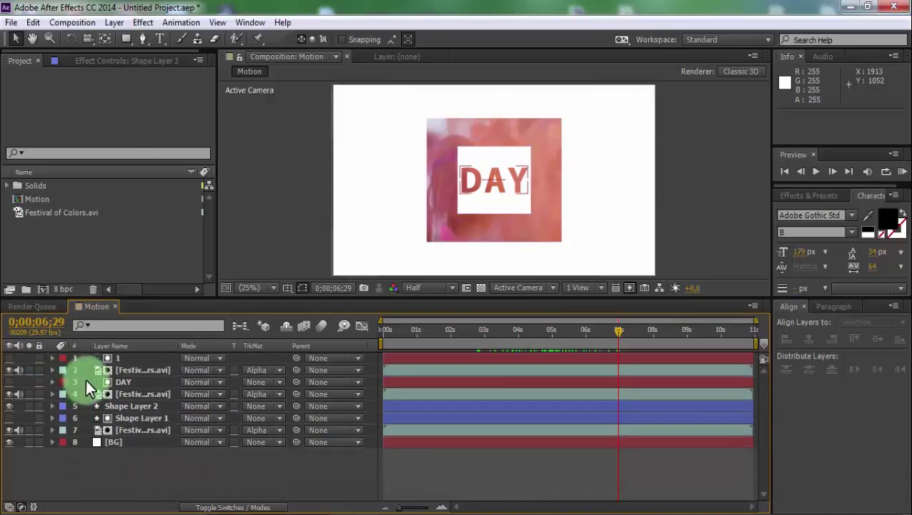
click(160, 39)
click(438, 185)
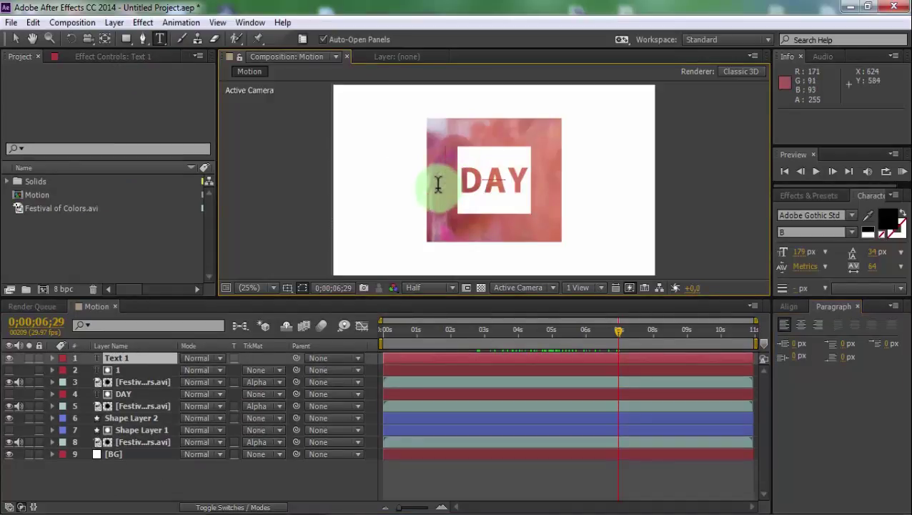
text(POSITIVE)
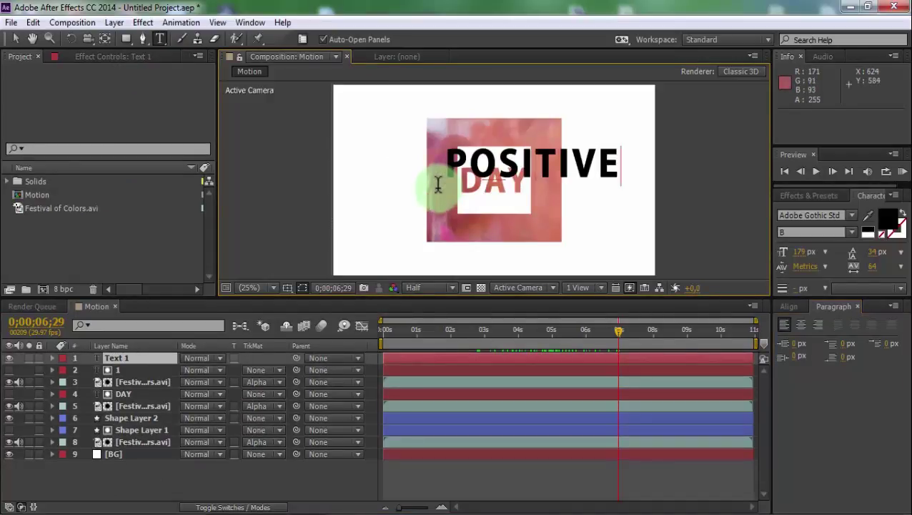
key(KP_Enter)
Reposition the POSITIVE layer's anchor point with the Pan Behind tool (Y)
key(y)
drag(444, 175, 532, 165)
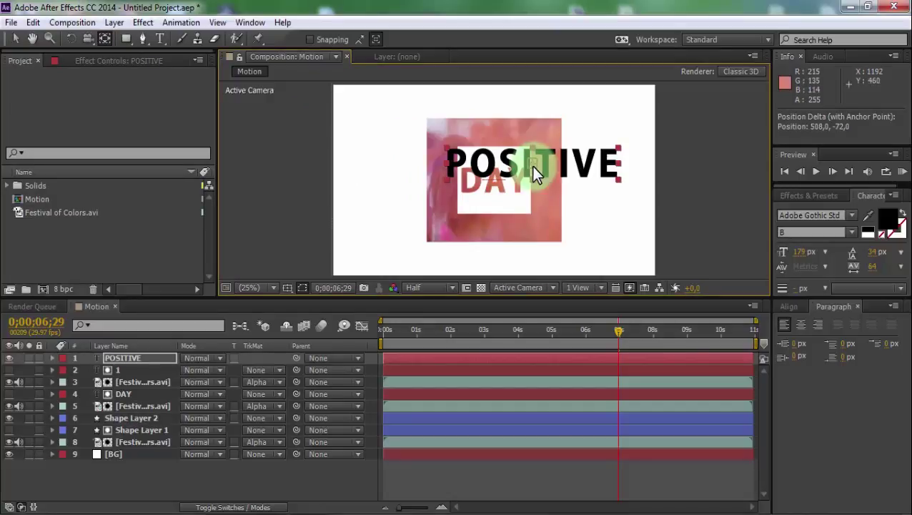
click(17, 39)
Scale POSITIVE down to 40% and move it onto the DAY word
click(118, 359)
key(s)
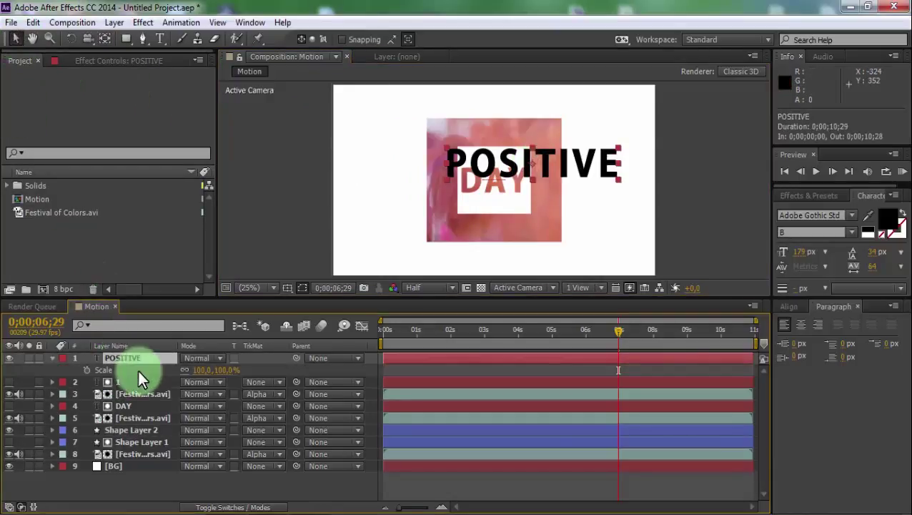
drag(219, 379, 217, 356)
drag(549, 159, 511, 175)
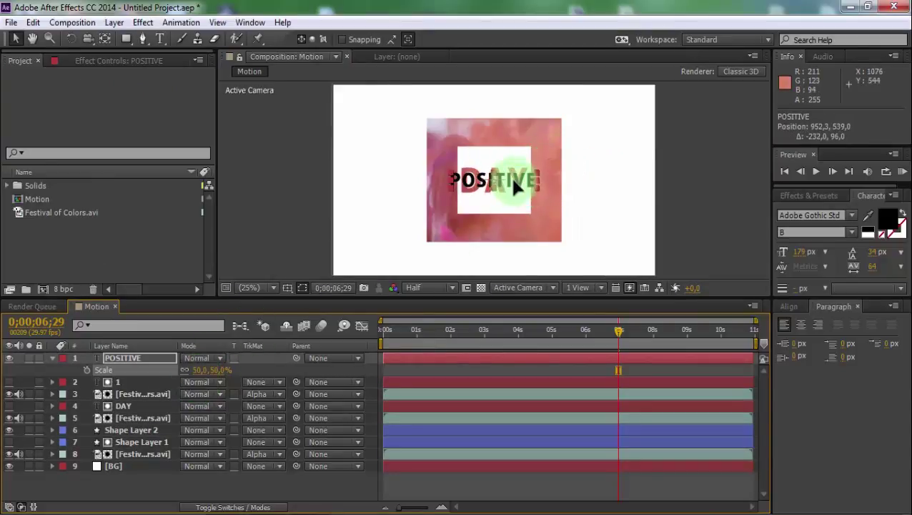
click(205, 350)
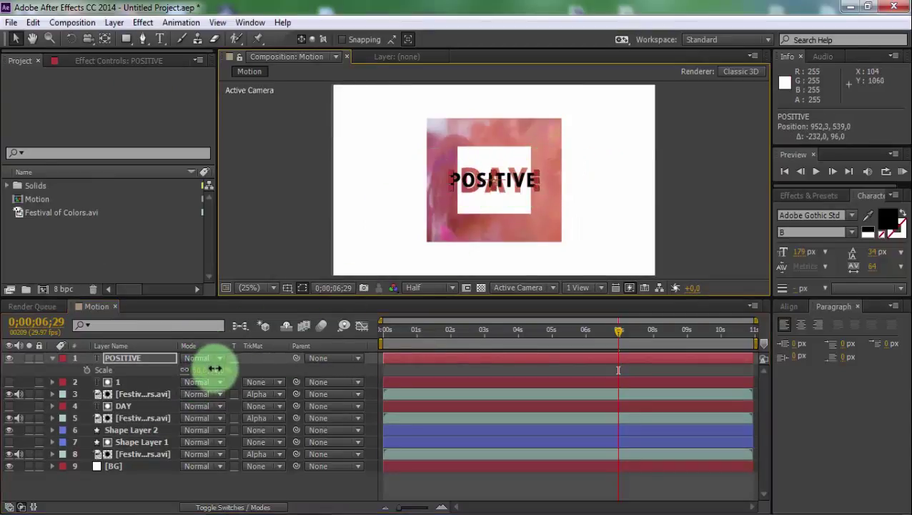
drag(215, 369, 208, 367)
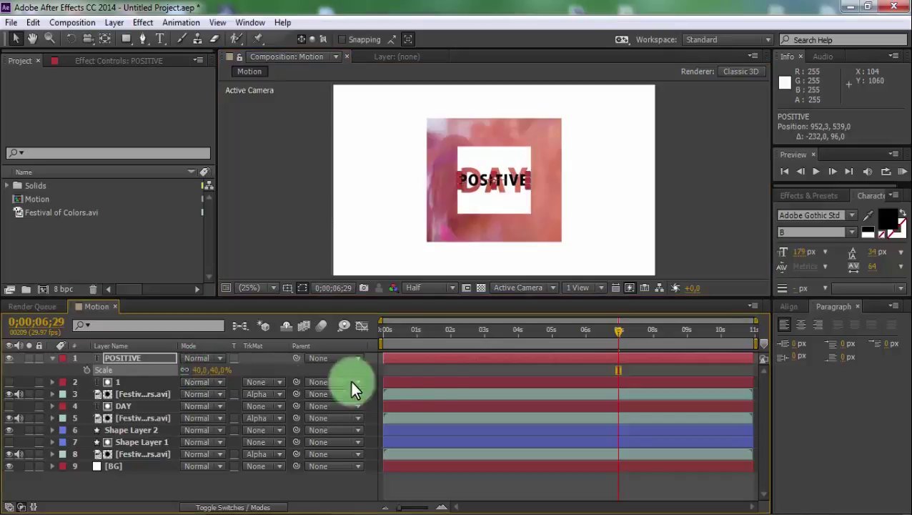
Centre POSITIVE vertically with Align and enlarge the composition viewer
click(785, 306)
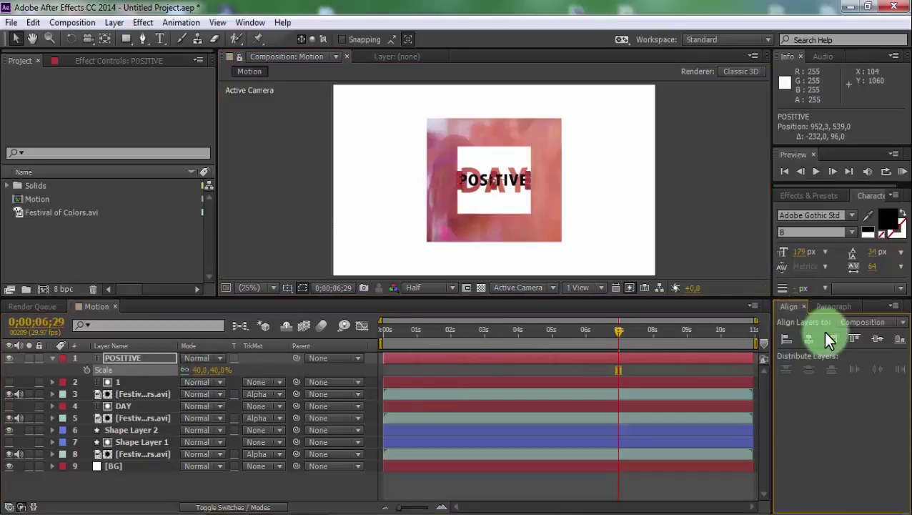
click(877, 341)
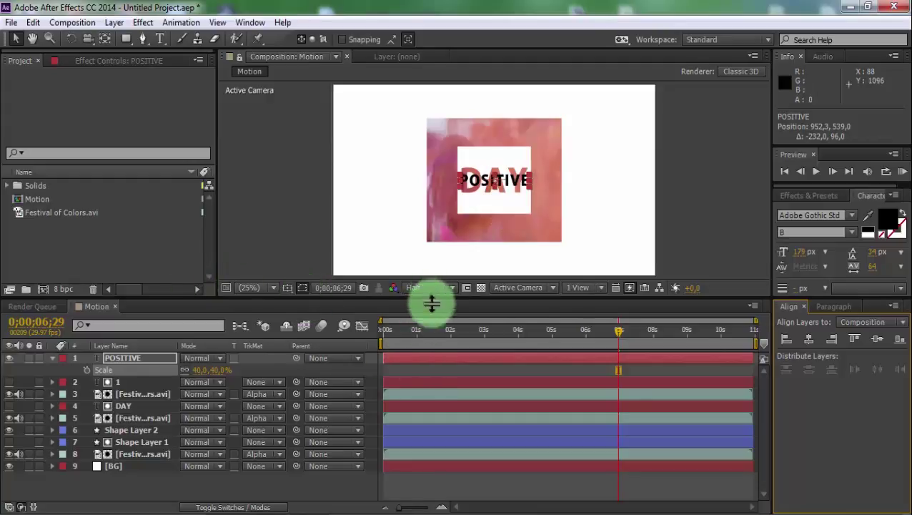
drag(431, 300, 430, 369)
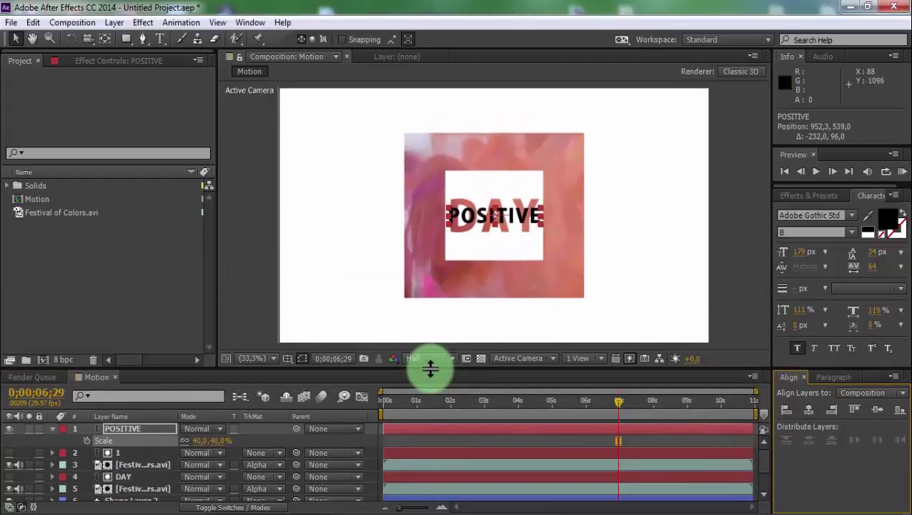
click(456, 442)
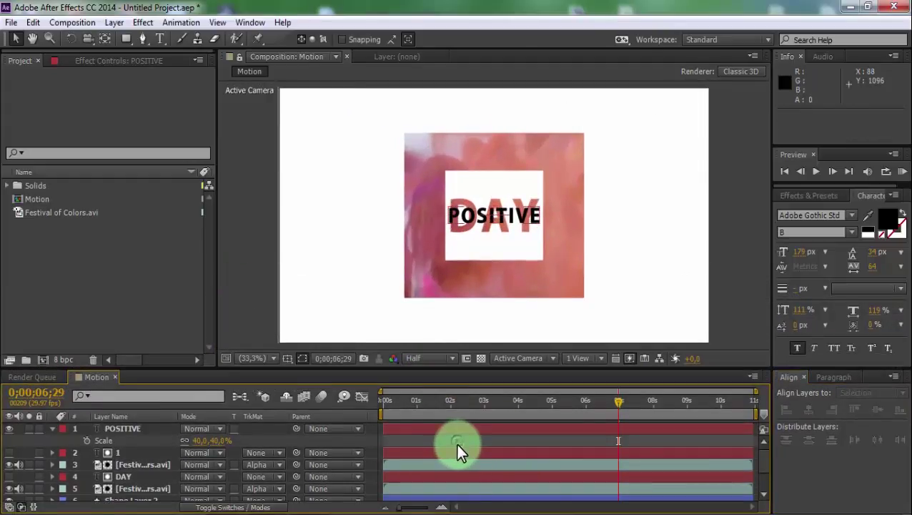
click(52, 428)
Move POSITIVE to fifth in the stack and place a duplicate of the Festival video just below it
drag(117, 428, 117, 488)
click(108, 461)
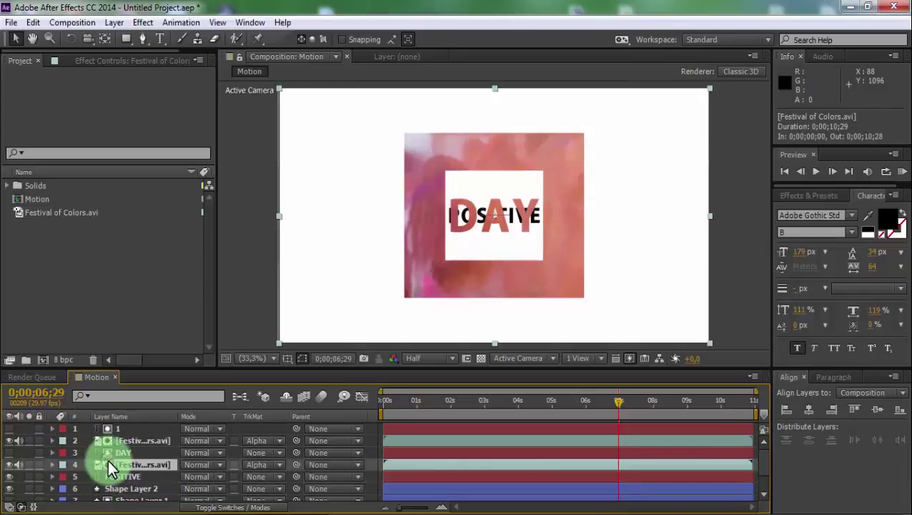
key(ctrl+d)
drag(115, 448, 112, 504)
Set the video copy's track matte to Alpha Matte "POSITIVE"
click(118, 472)
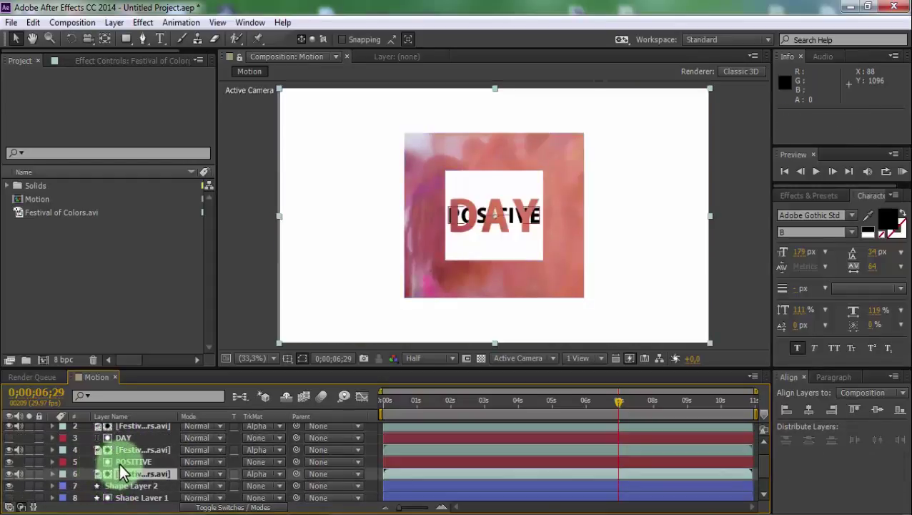
click(242, 476)
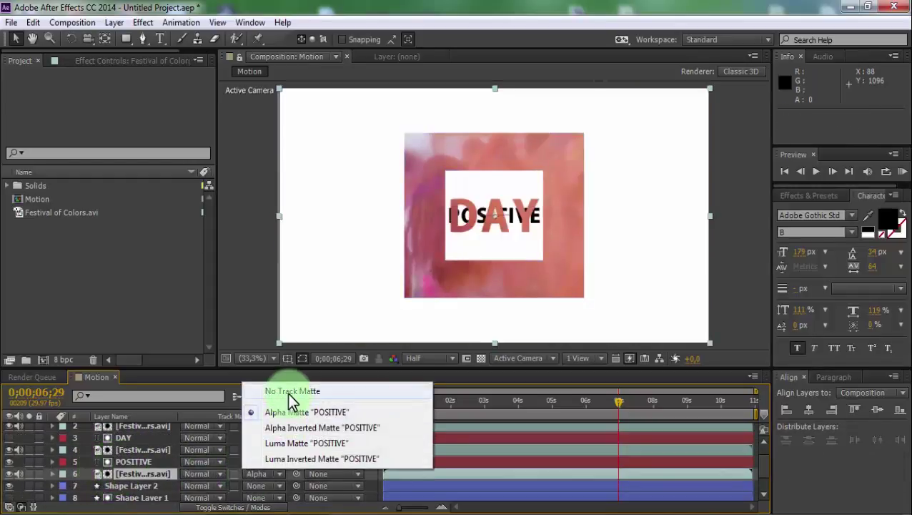
click(289, 389)
click(268, 477)
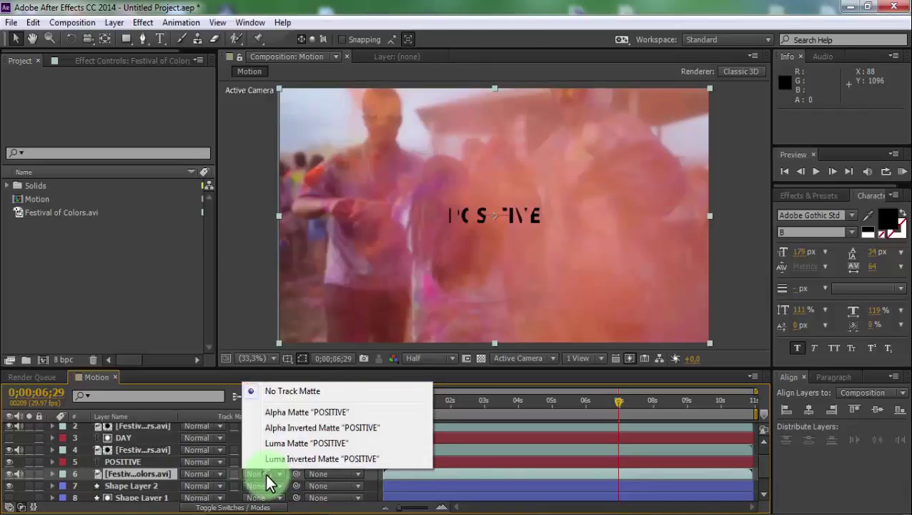
click(298, 415)
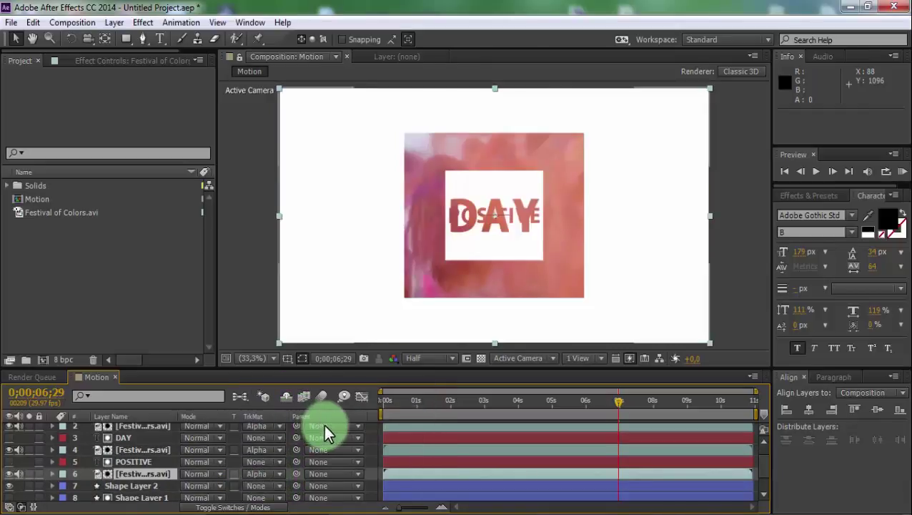
Keyframe DAY's Orientation at 0;00;07;00 (180°) and set X to 270° at 0;00;07;06
click(149, 439)
key(u)
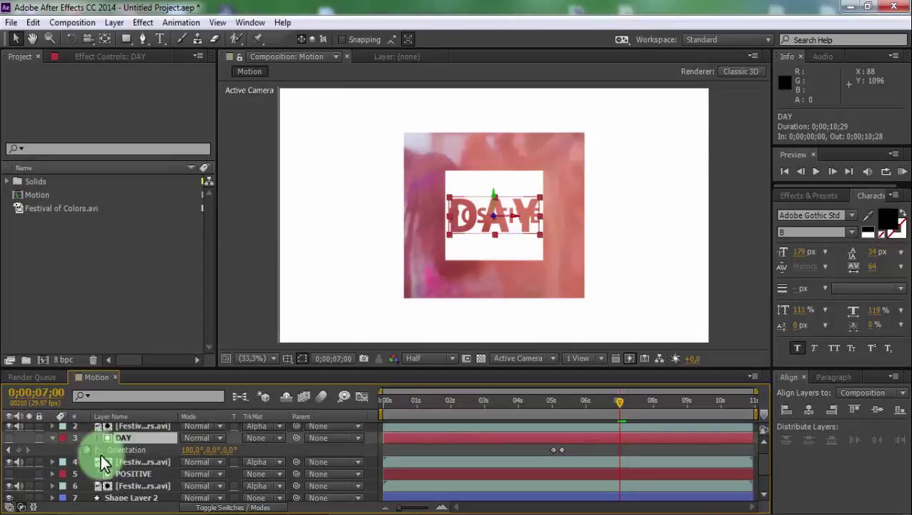
click(19, 449)
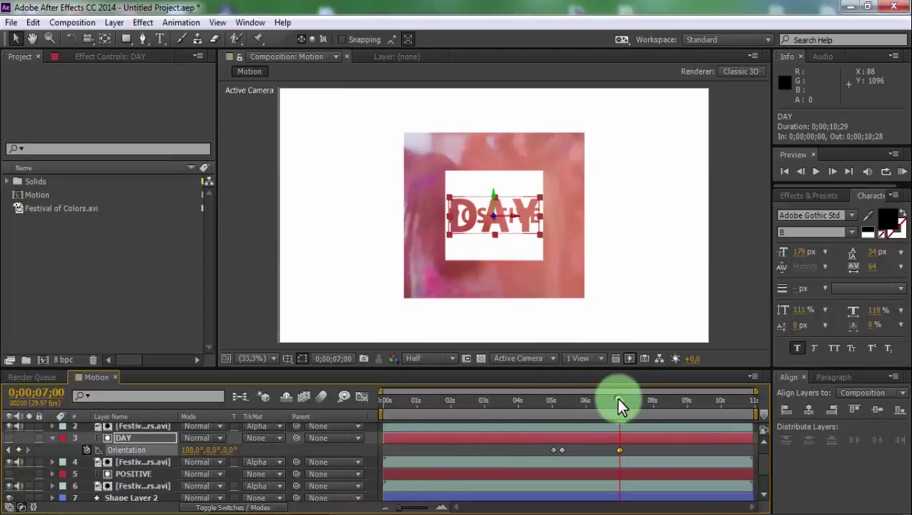
drag(617, 399, 623, 403)
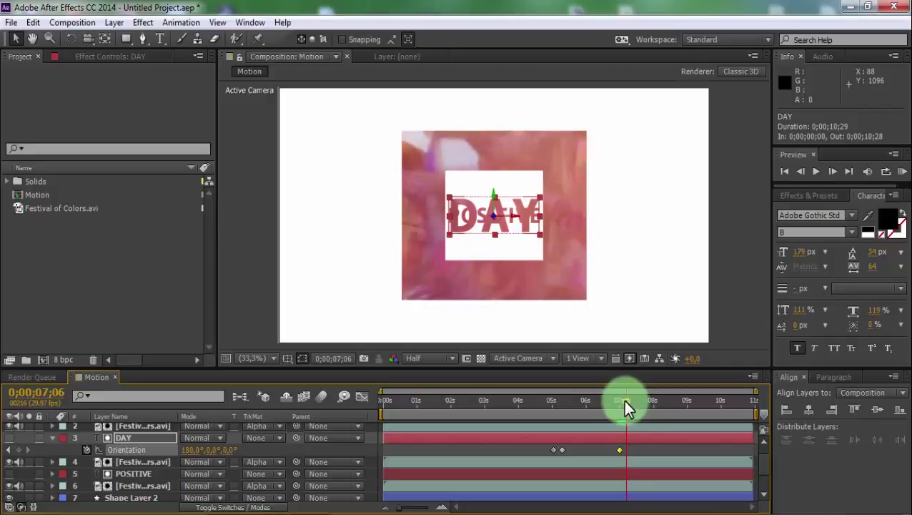
click(184, 450)
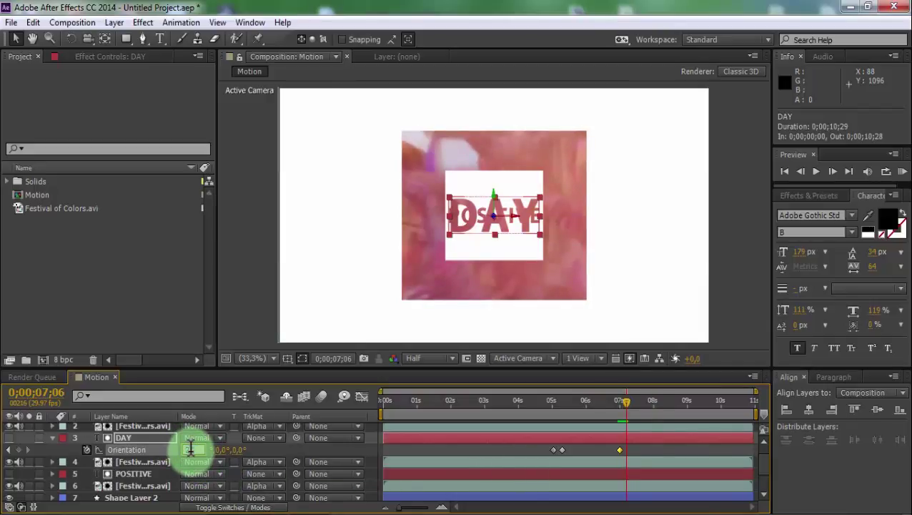
text(270)
key(Return)
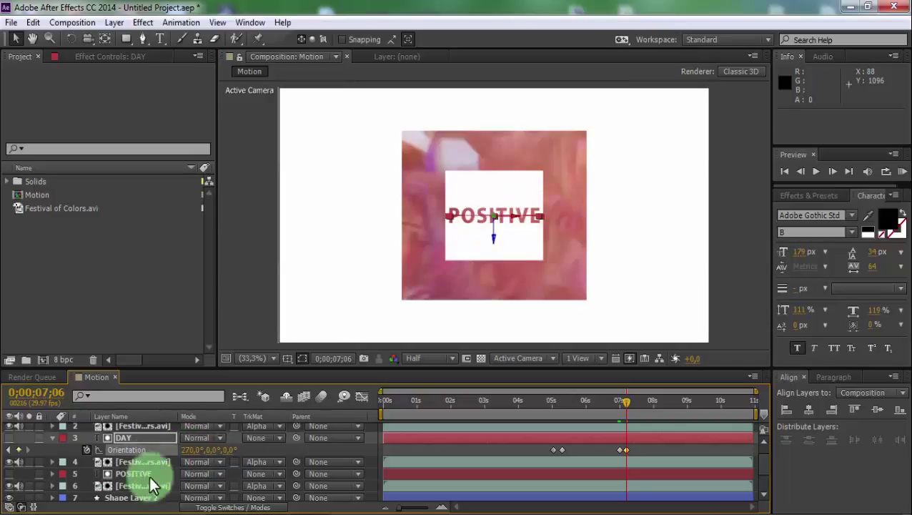
click(131, 473)
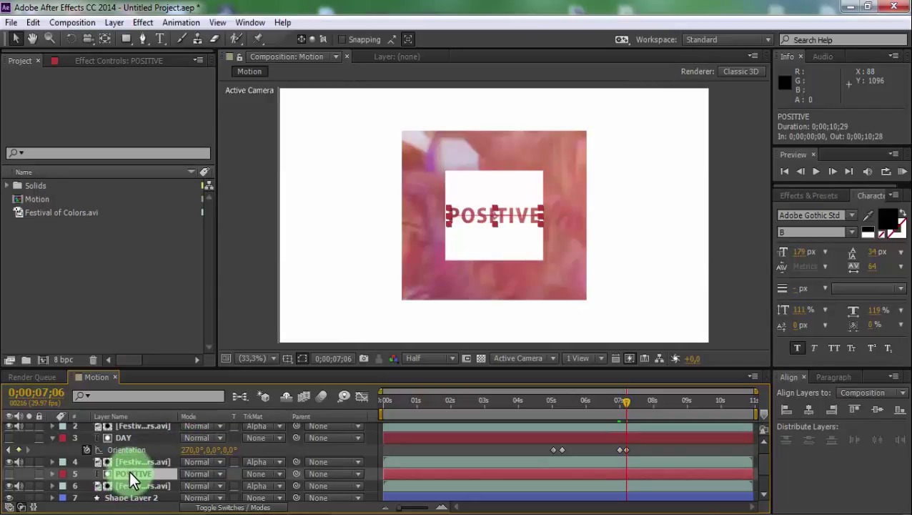
Make POSITIVE a 3D layer and start keyframing its Orientation
click(56, 476)
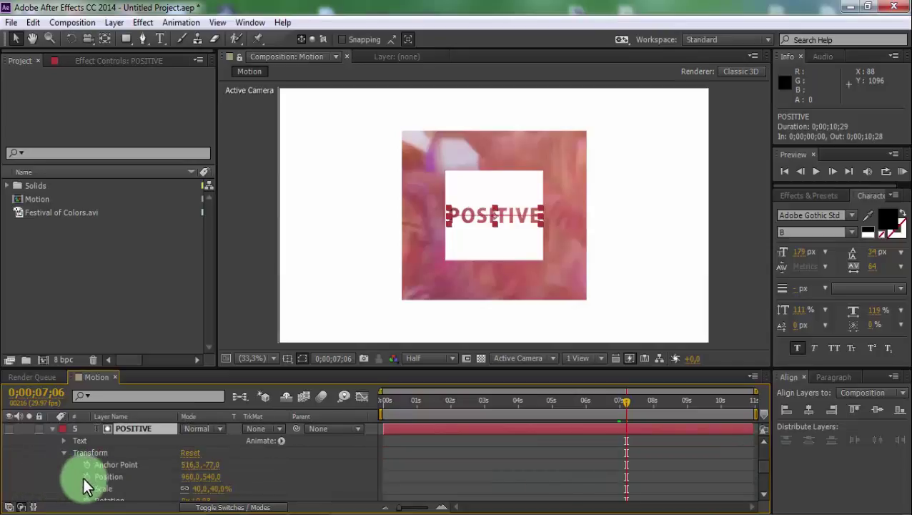
scroll(131, 489, down, 3)
scroll(121, 479, up, 2)
scroll(125, 468, up, 3)
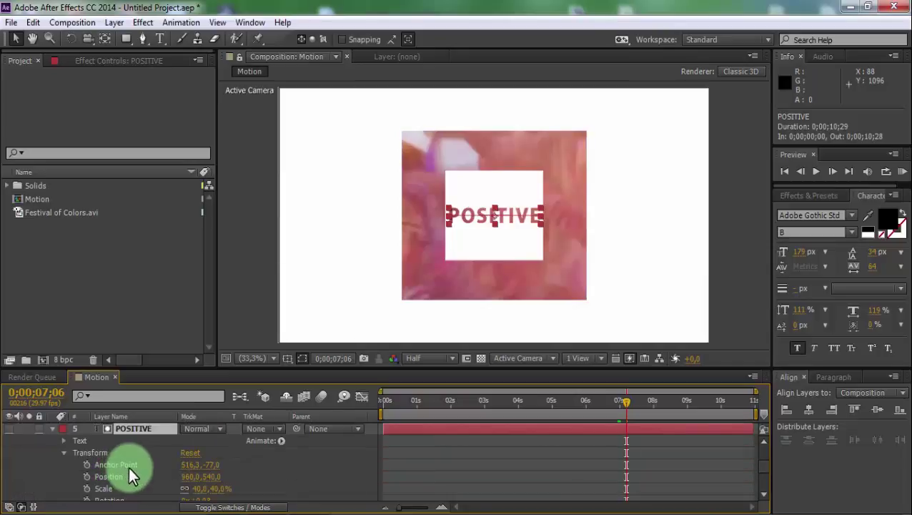
click(218, 506)
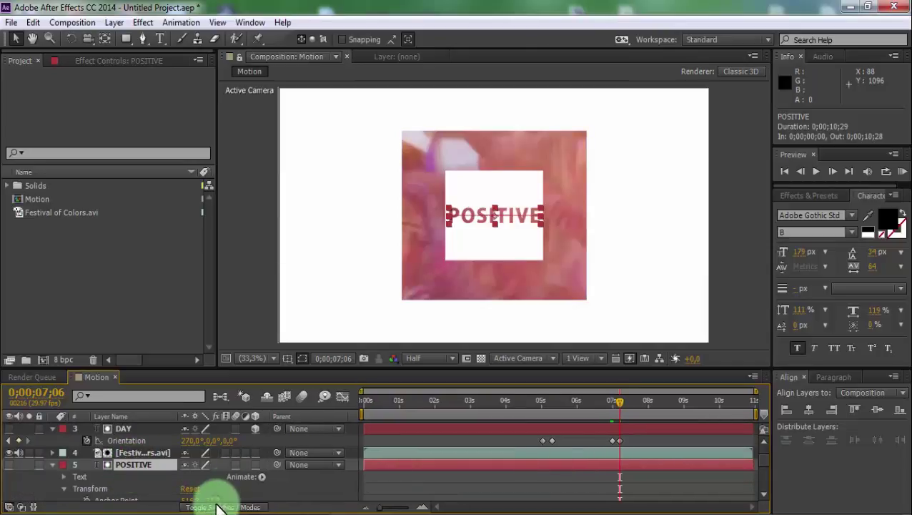
click(256, 464)
scroll(178, 496, down, 2)
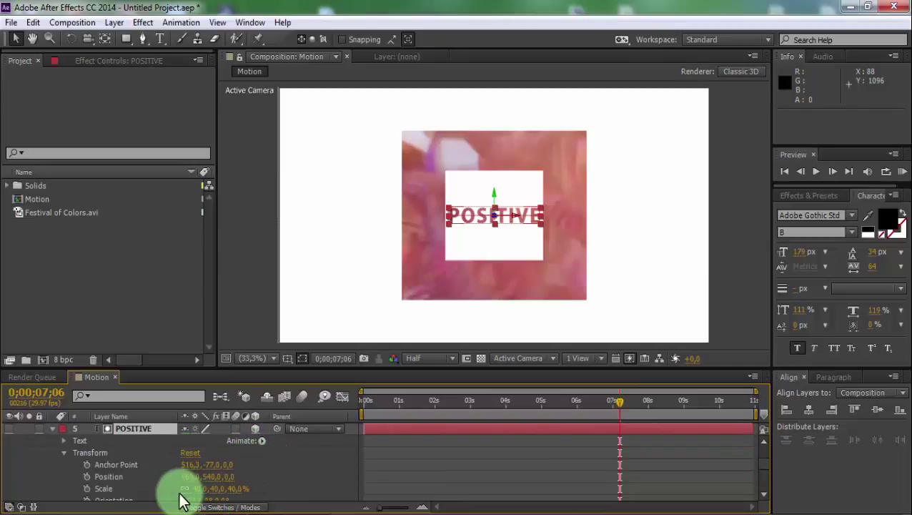
scroll(214, 485, down, 1)
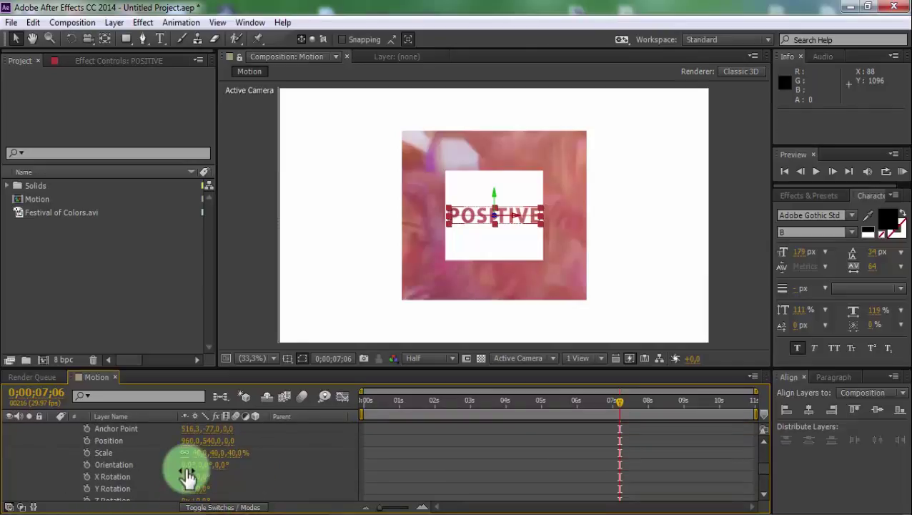
click(87, 465)
Set POSITIVE's Orientation X to 90° at 0;00;07;10
scroll(429, 450, up, 3)
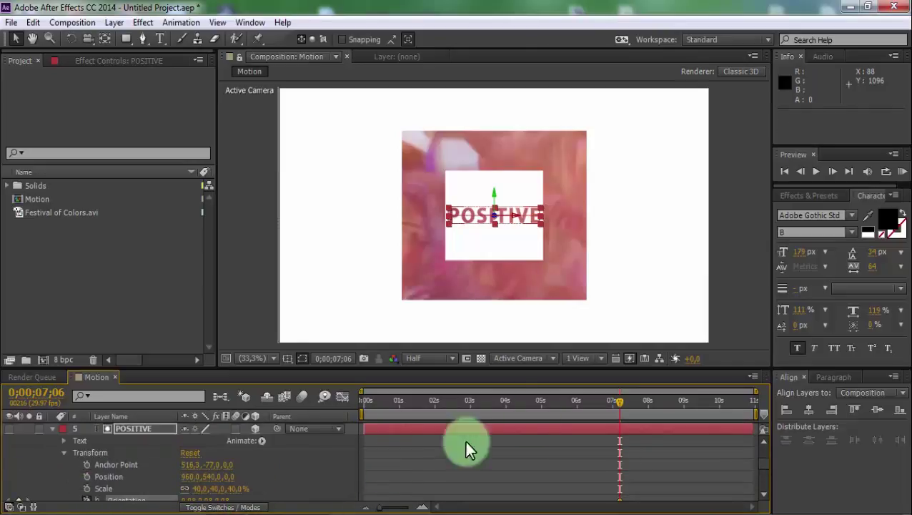
drag(630, 392, 627, 405)
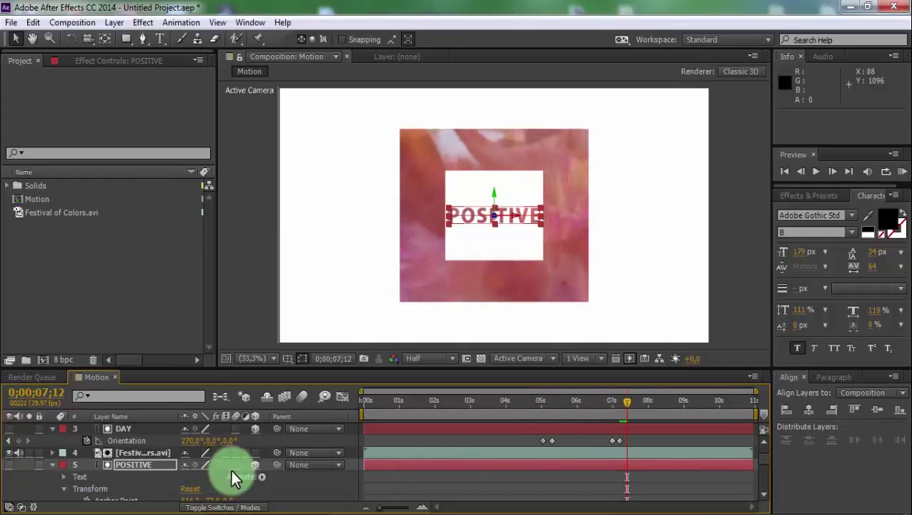
scroll(230, 482, down, 3)
scroll(193, 486, down, 3)
click(186, 466)
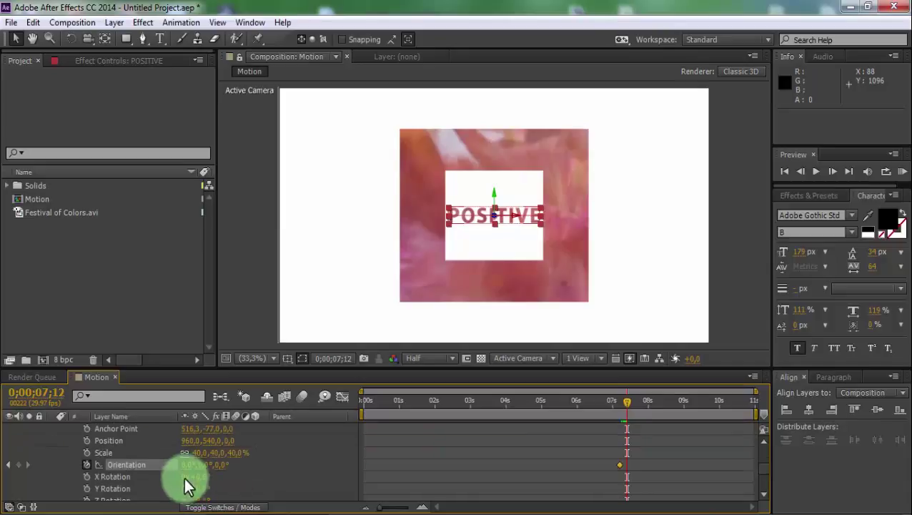
click(187, 466)
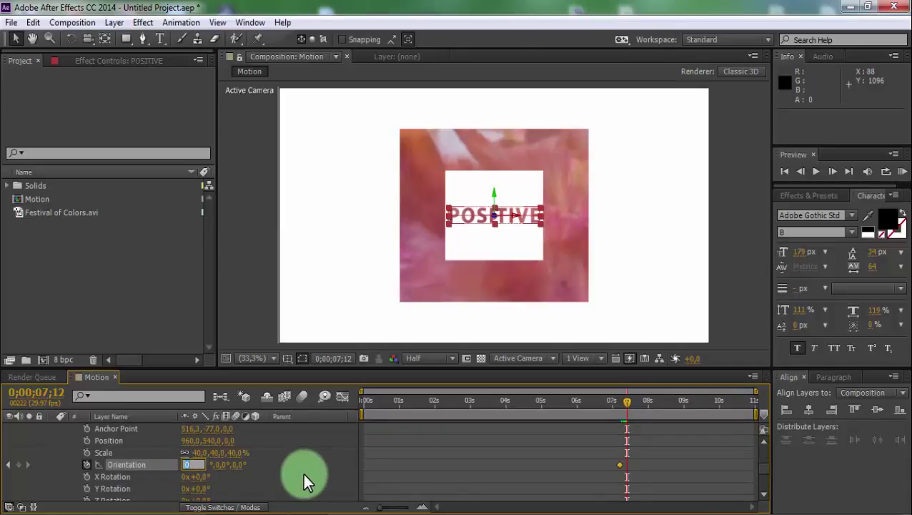
text(90)
key(Return)
Turn POSITIVE edge-on at 270° at 0;00;07;06, then move the time to 0;00;07;12
key(ctrl+shift+a)
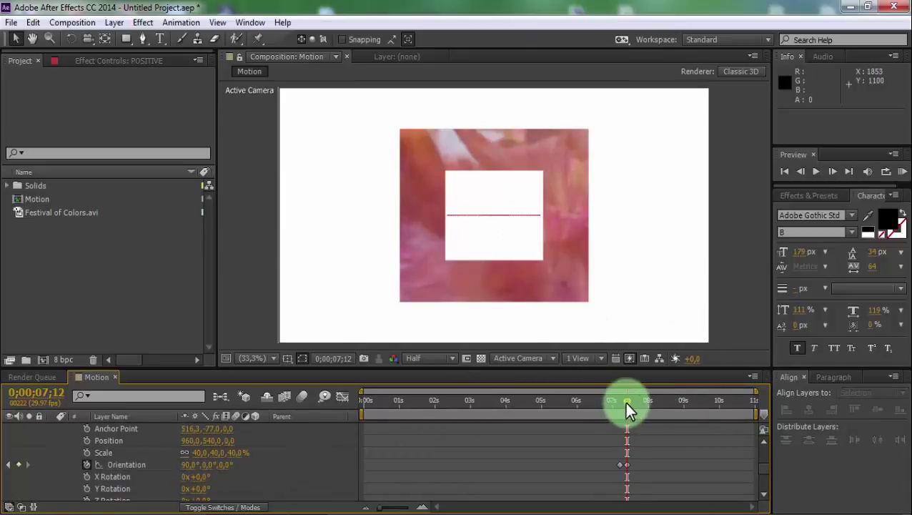
drag(624, 401, 617, 414)
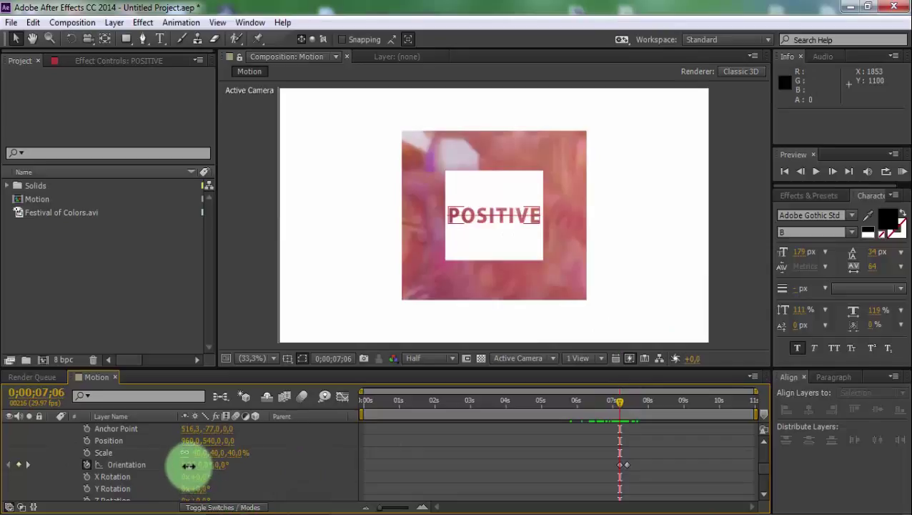
mouse_move(189, 467)
mouse_down()
mouse_move(265, 484)
mouse_move(193, 466)
mouse_up()
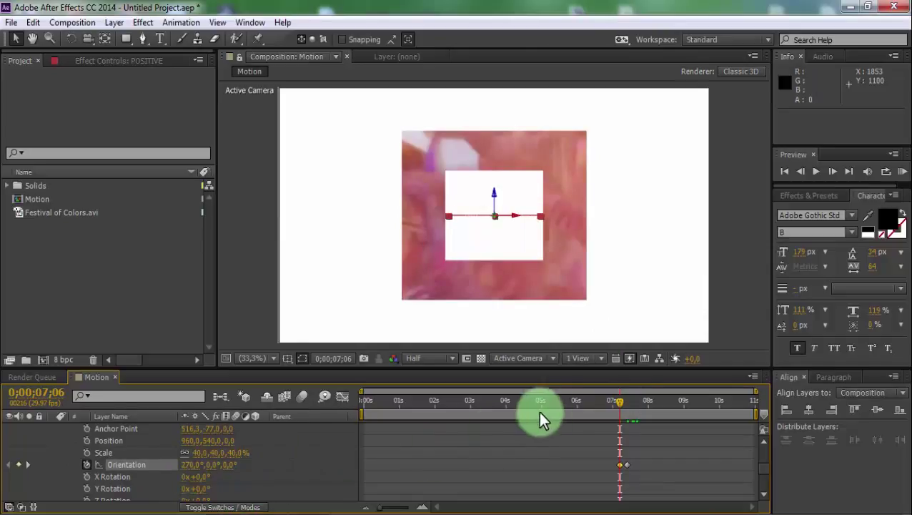
drag(623, 401, 628, 405)
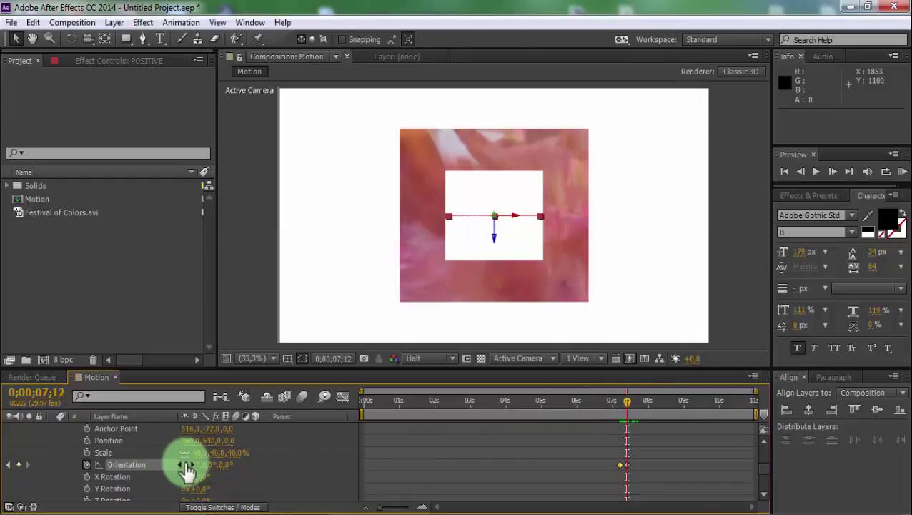
mouse_move(245, 508)
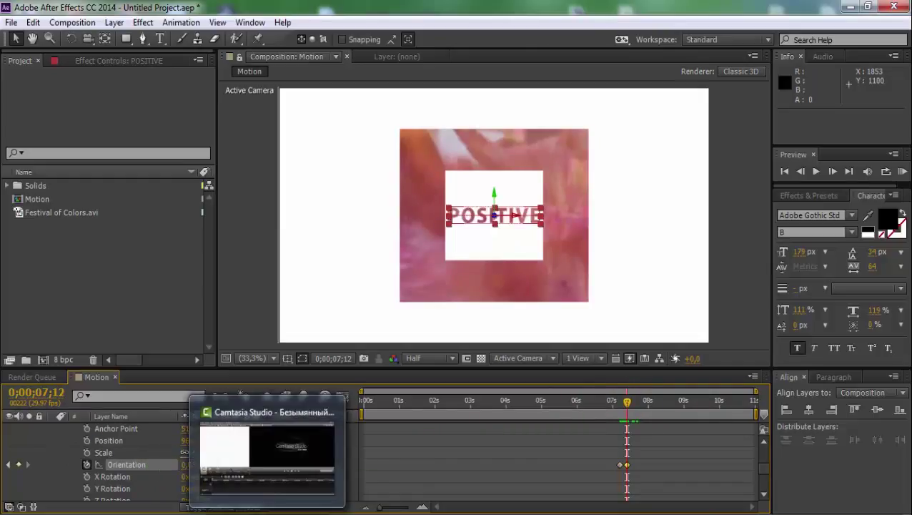
click(533, 475)
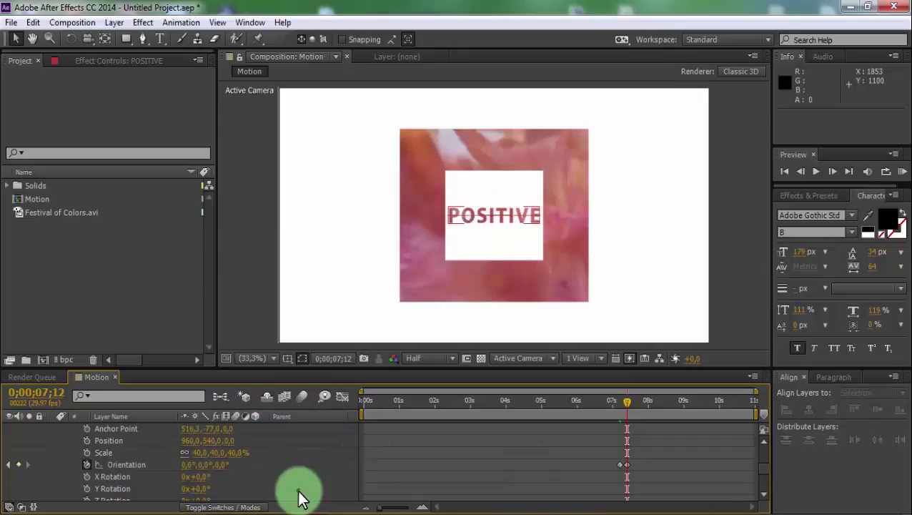
scroll(288, 474, up, 2)
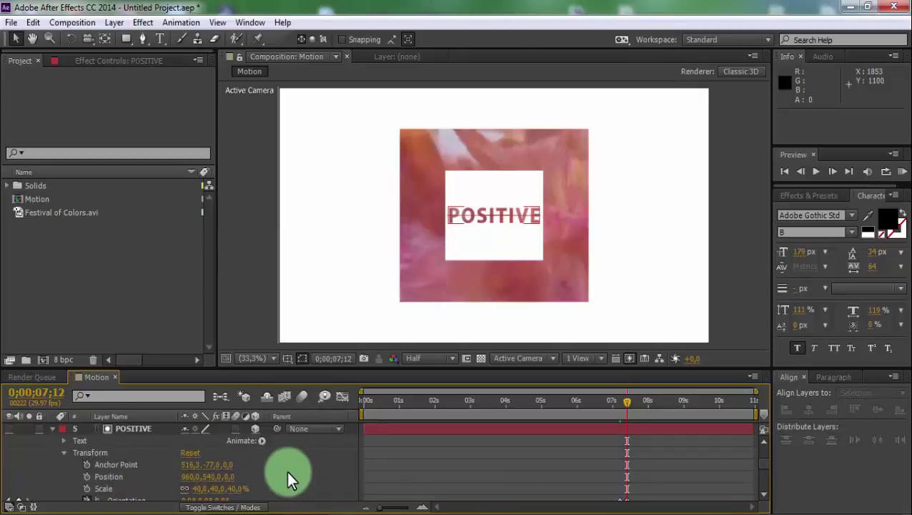
Collapse POSITIVE, reveal Shape Layer 2's and DAY's Orientation keyframes, and go to 0;00;07;00
click(53, 428)
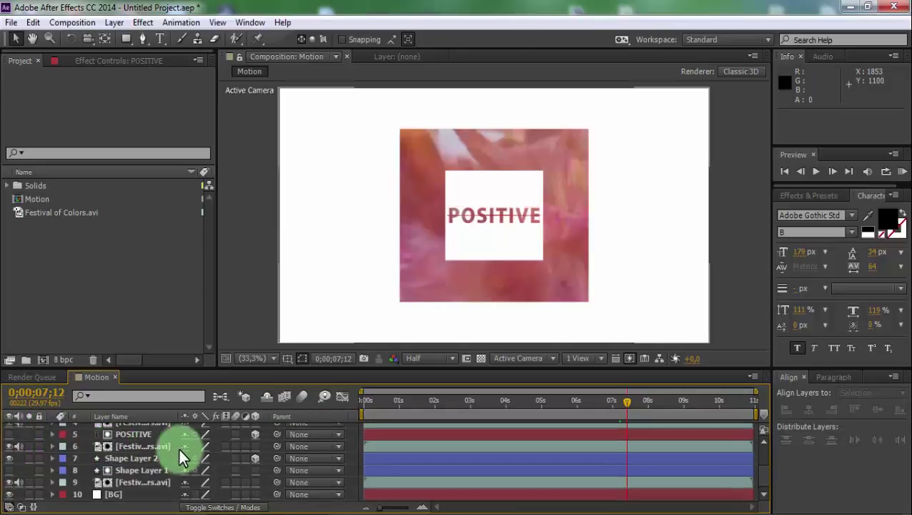
click(149, 456)
key(u)
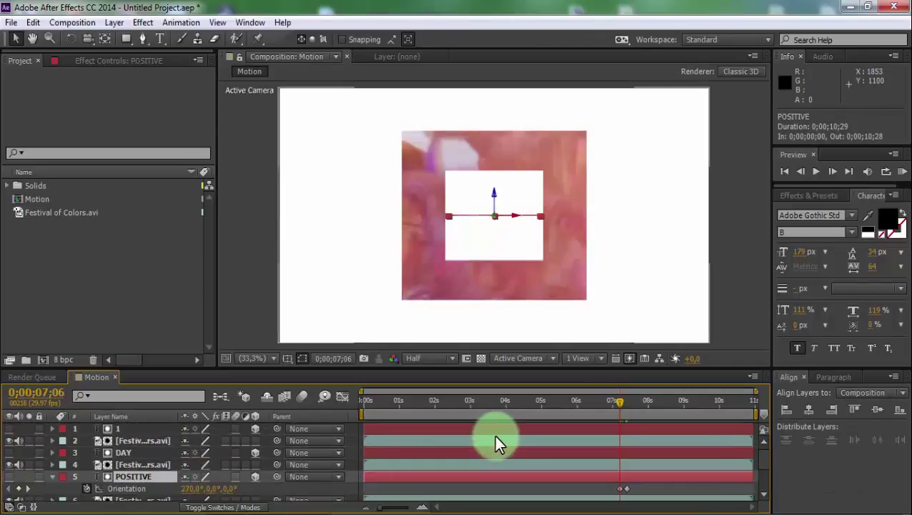
click(504, 429)
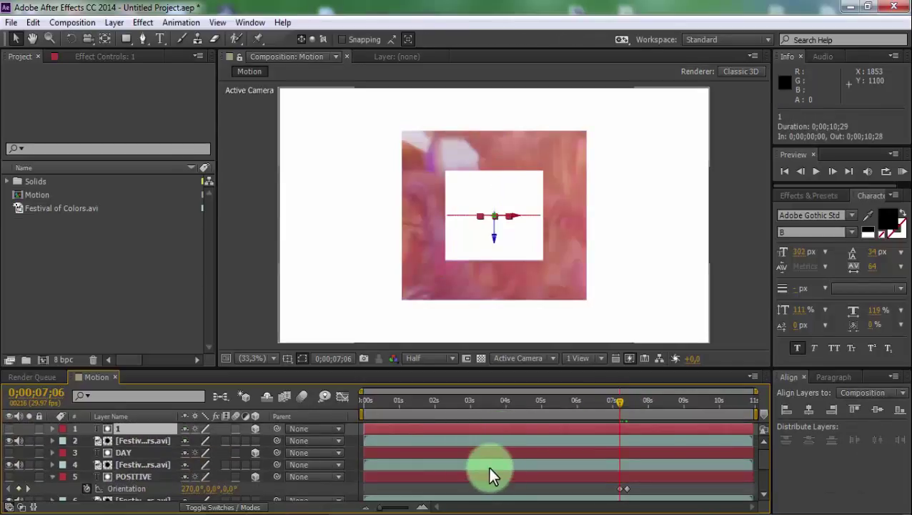
click(487, 454)
key(u)
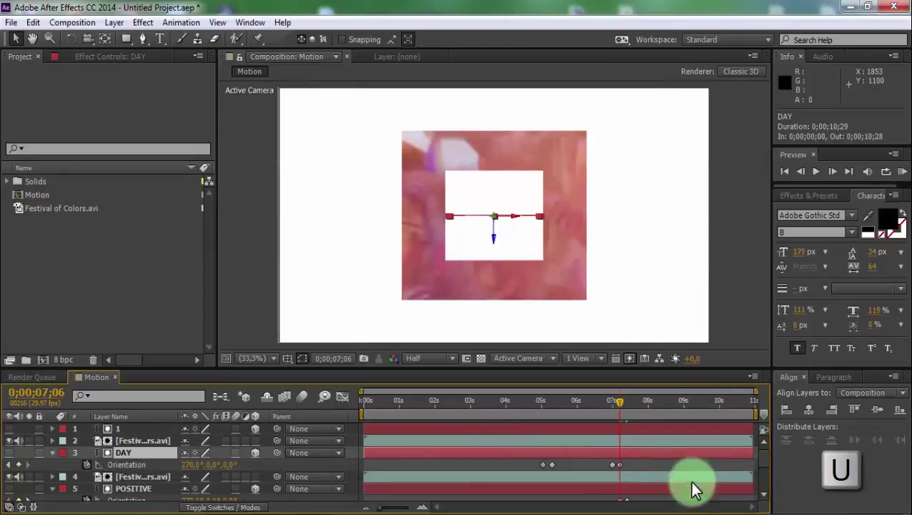
click(613, 402)
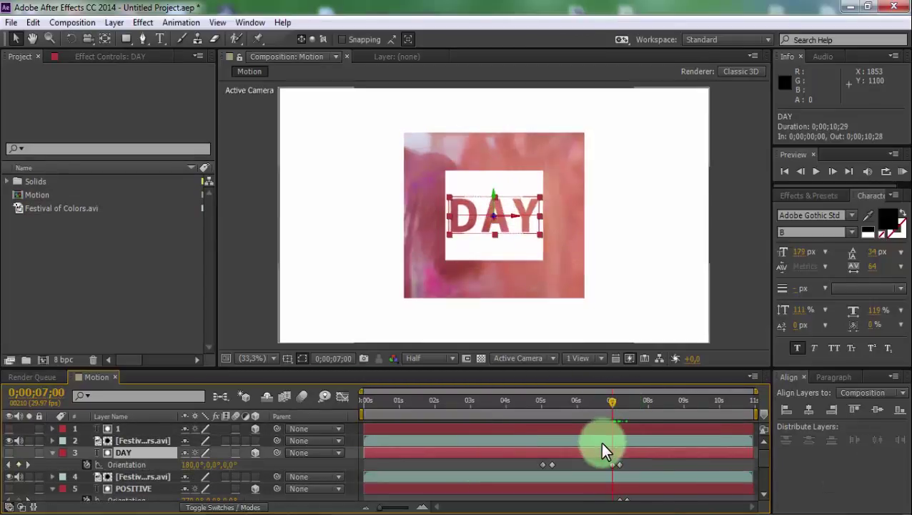
scroll(600, 442, down, 3)
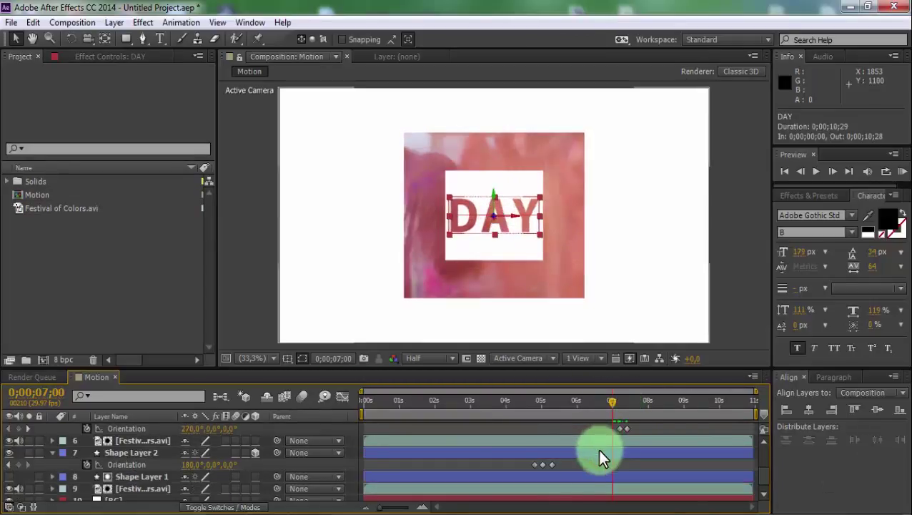
Keyframe Shape Layer 2's Orientation at 0;00;07;00, then 270° at 0;00;07;06 and 0° at 0;00;07;13
click(19, 464)
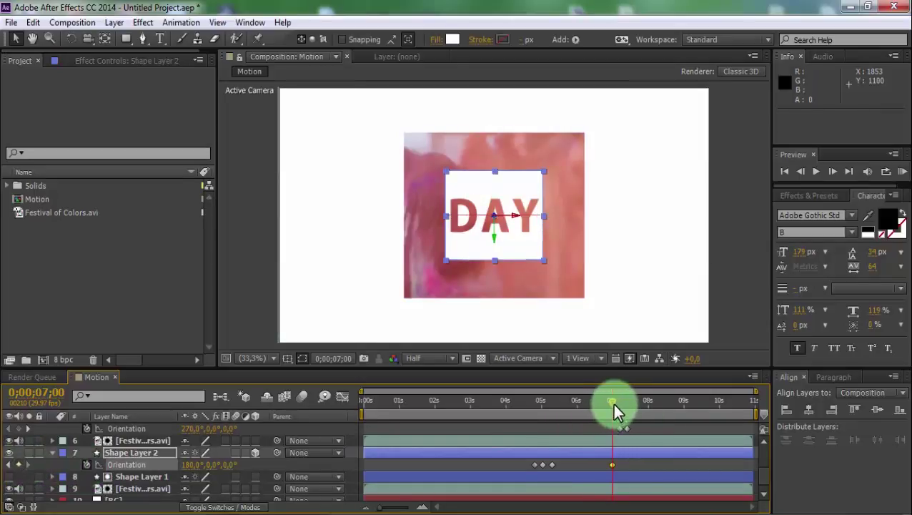
drag(613, 403, 619, 403)
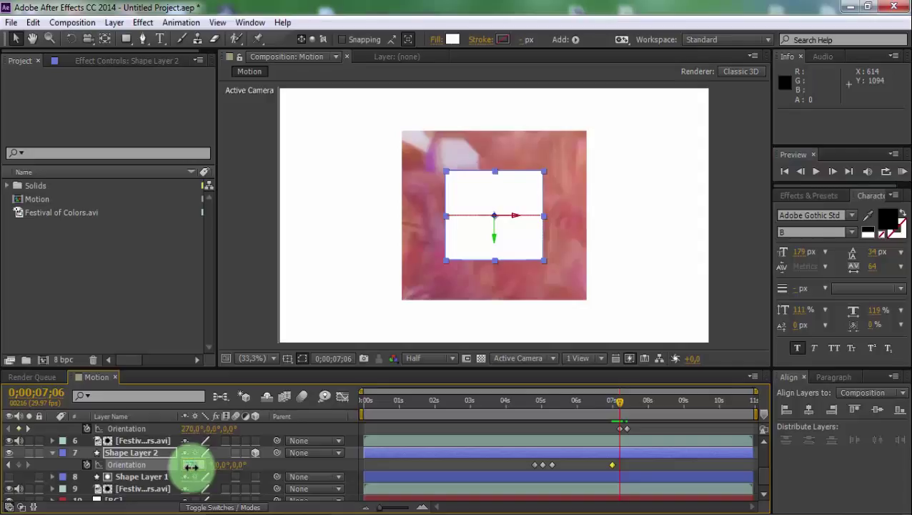
drag(191, 466, 193, 466)
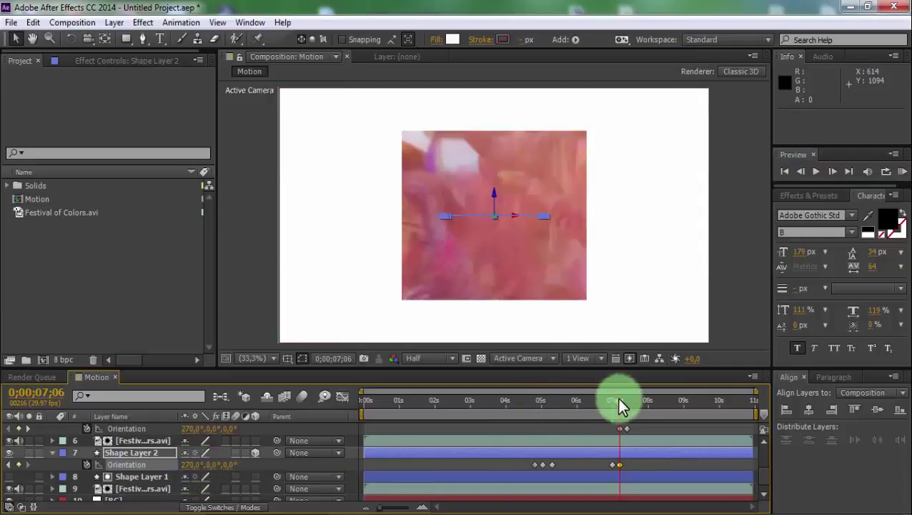
drag(619, 404, 628, 402)
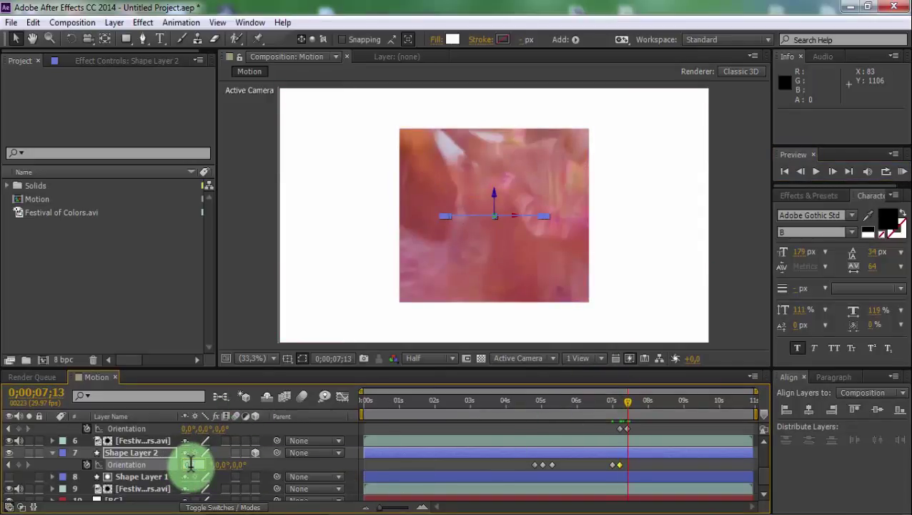
drag(189, 465, 191, 465)
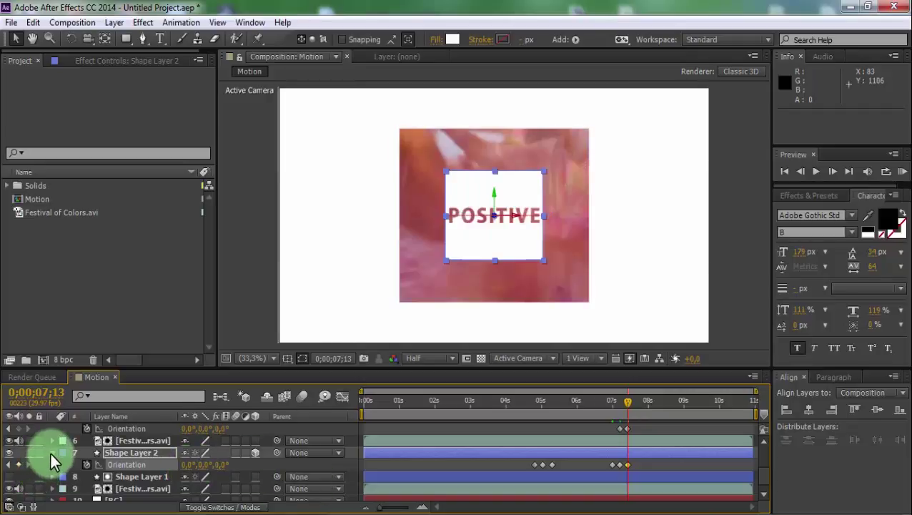
scroll(50, 451, up, 5)
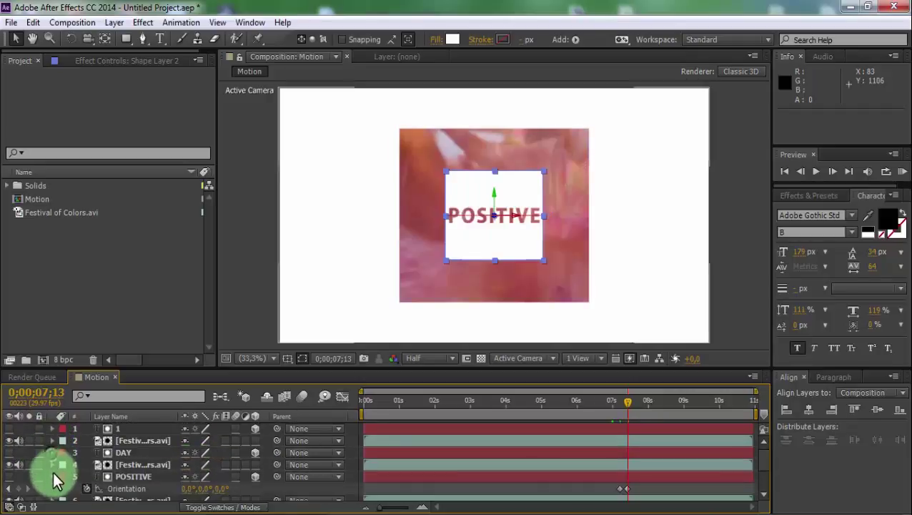
click(53, 475)
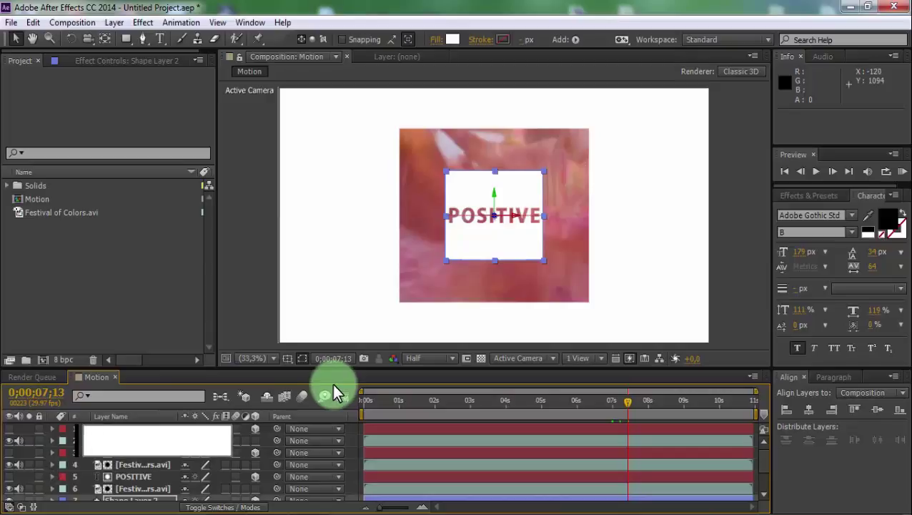